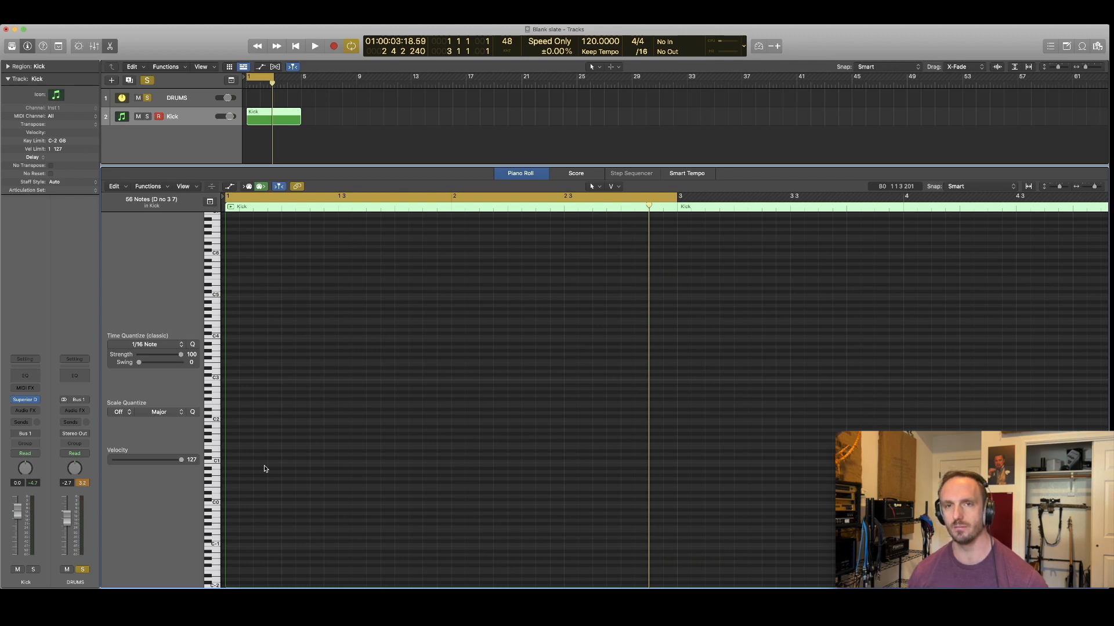
Step: Draw alternating notes in bar 1 of the Kick region: C1 on beats 1 and 3, D#1 on beats 2 and 4
key(t)
key(p)
drag(232, 461, 307, 452)
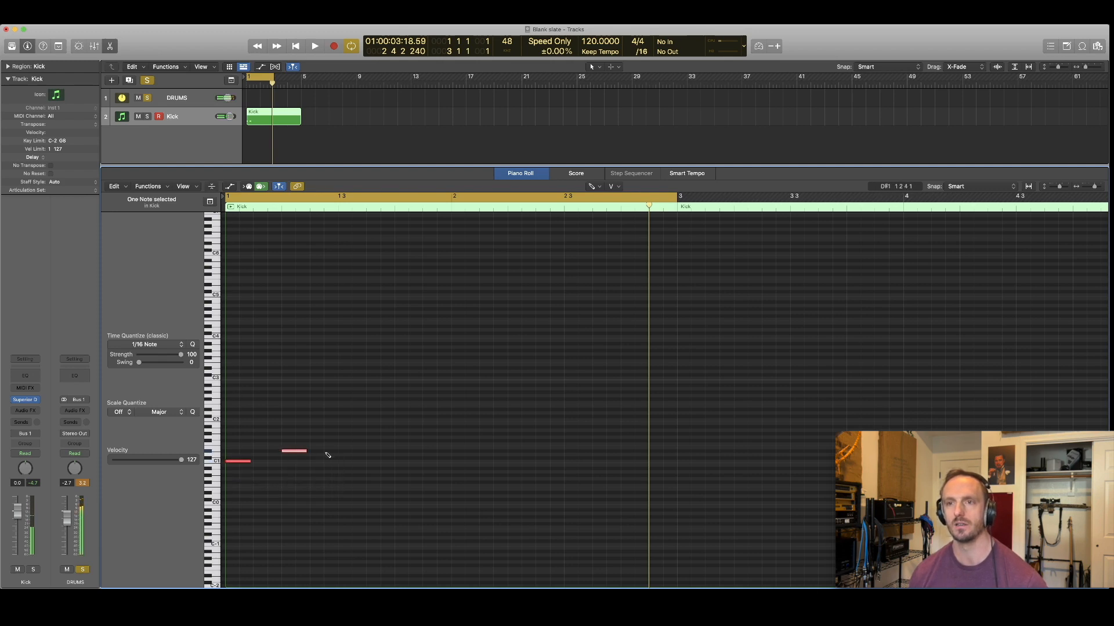
click(344, 461)
click(397, 452)
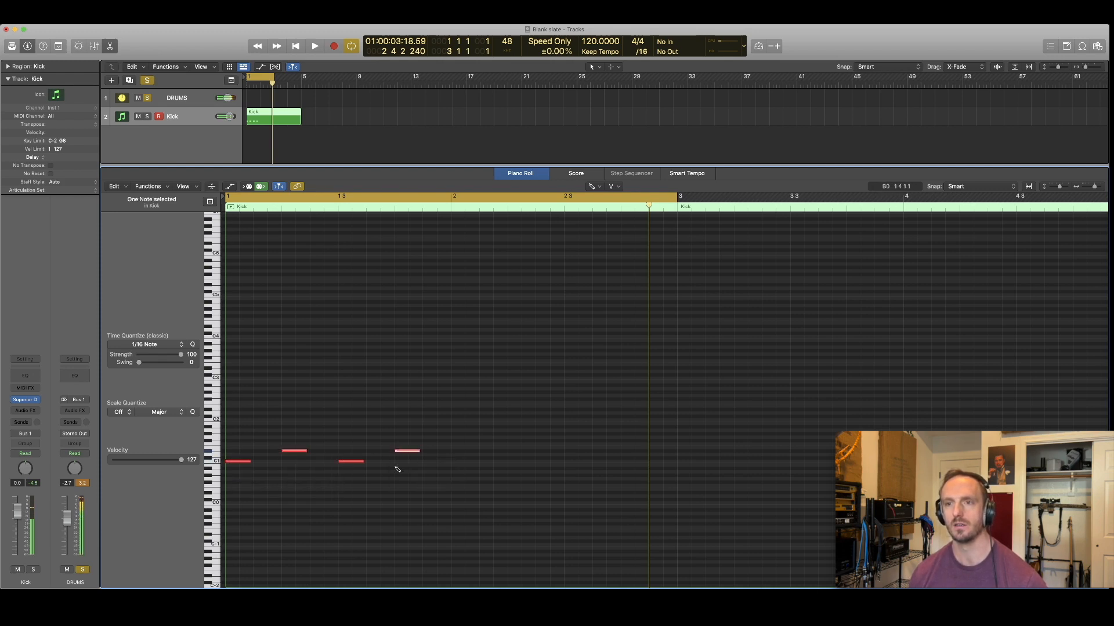
Step: Copy the four C1 and D#1 notes from bar 1 into bar 2 and play the loop
key(t)
key(t)
key(super+Left)
key(super+Left)
key(super+Left)
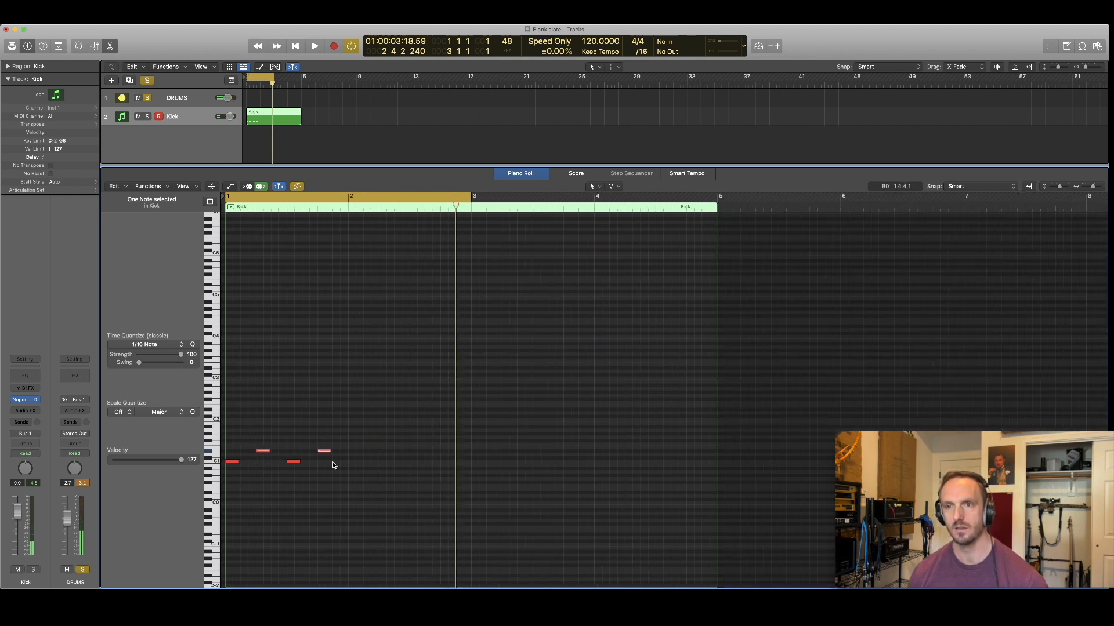
drag(237, 439, 348, 482)
drag(232, 461, 355, 463)
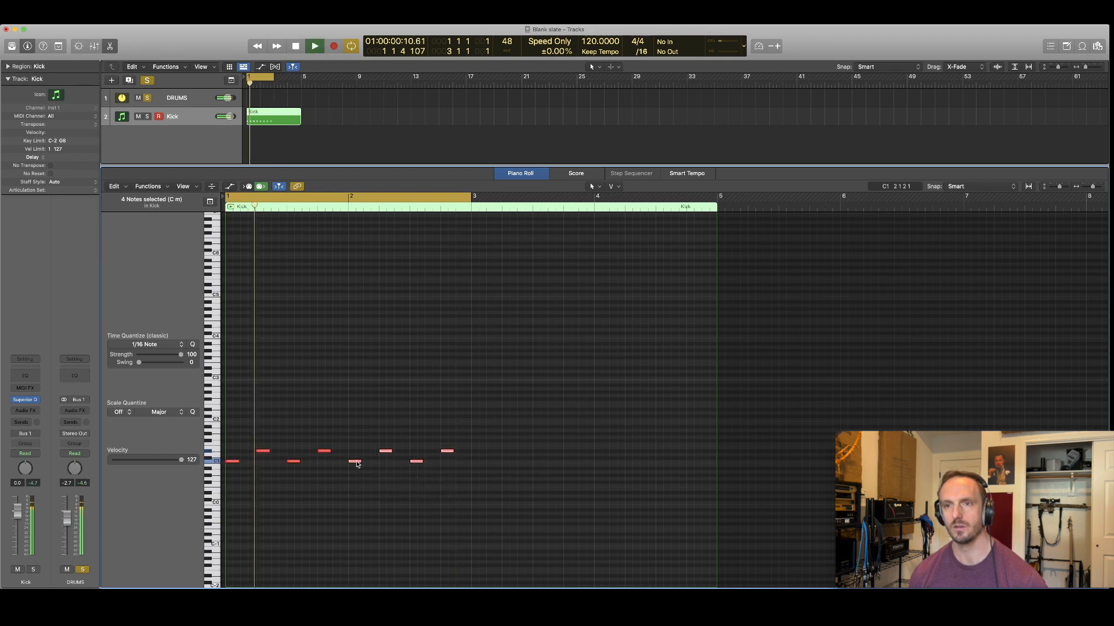
Step: Draw a short C-1 note on beat 1 of bar 1 and copy it to beat 2
key(t)
key(p)
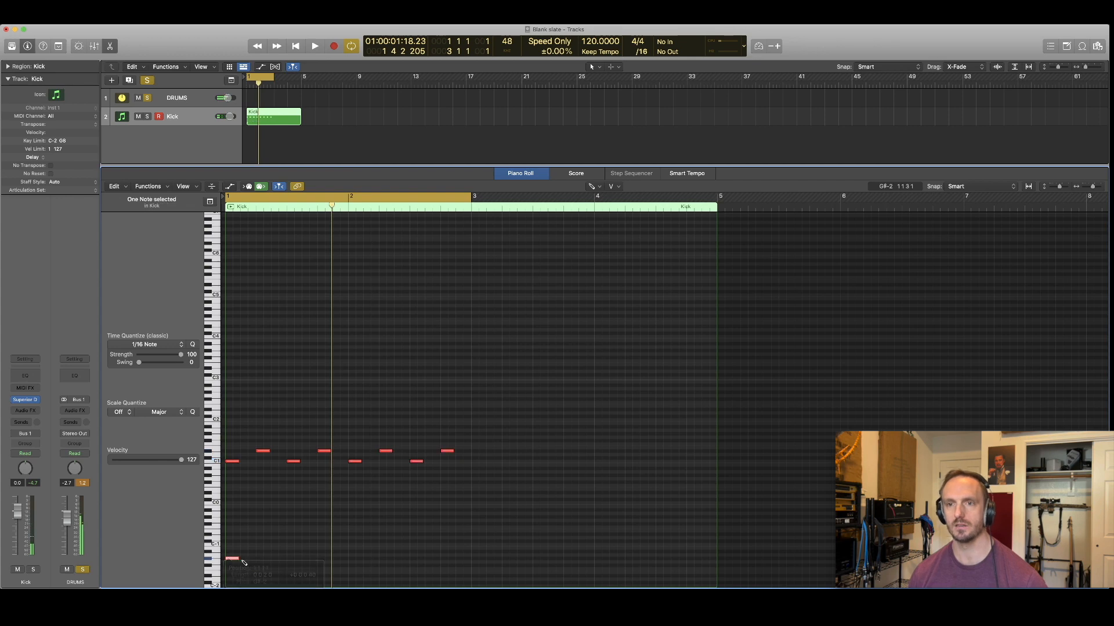
mouse_move(230, 560)
mouse_down()
mouse_move(232, 570)
mouse_move(233, 547)
mouse_up()
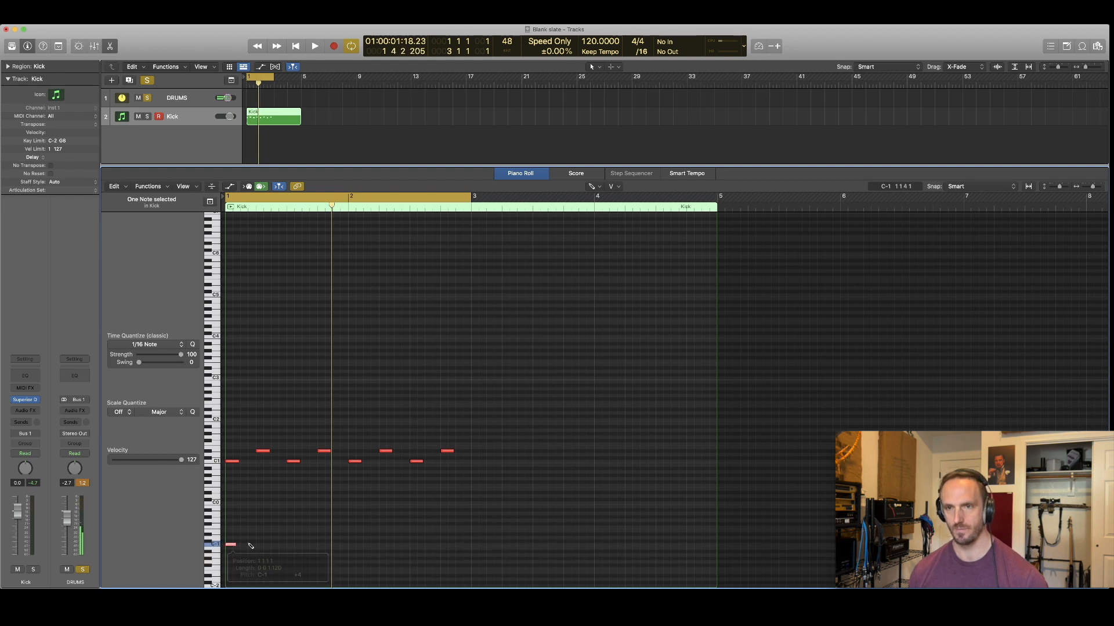
key(t)
key(t)
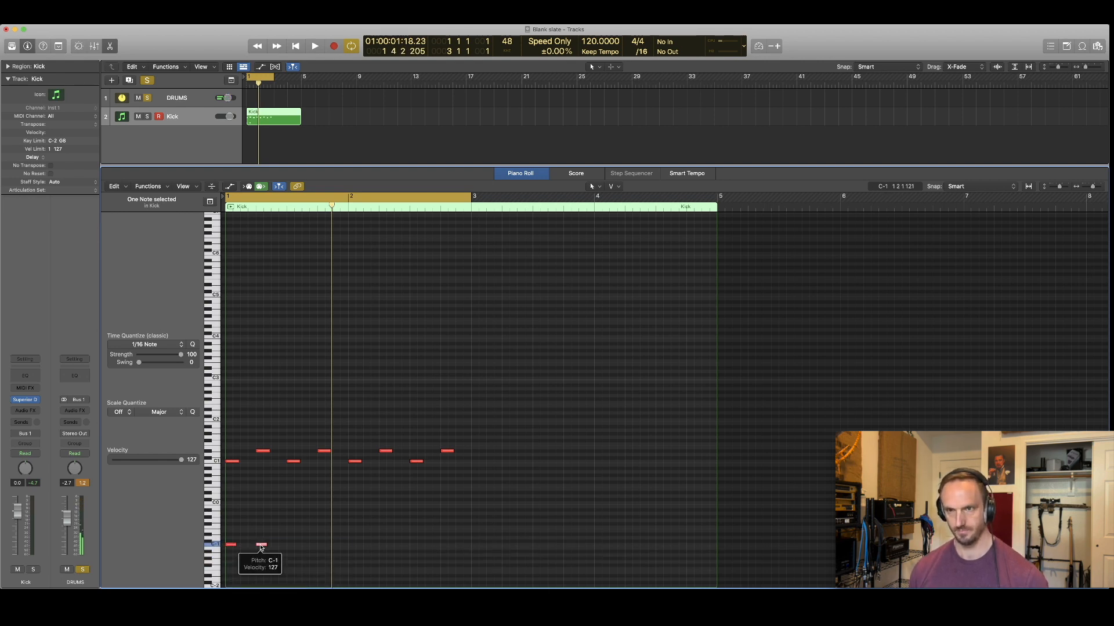
Step: Duplicate the C-1 notes onto every remaining beat of bars 1 and 2, and play back the loop
mouse_move(273, 547)
mouse_down()
mouse_move(230, 541)
mouse_move(293, 548)
mouse_up()
mouse_move(359, 558)
mouse_down()
mouse_move(225, 531)
mouse_move(356, 547)
mouse_up()
key(space)
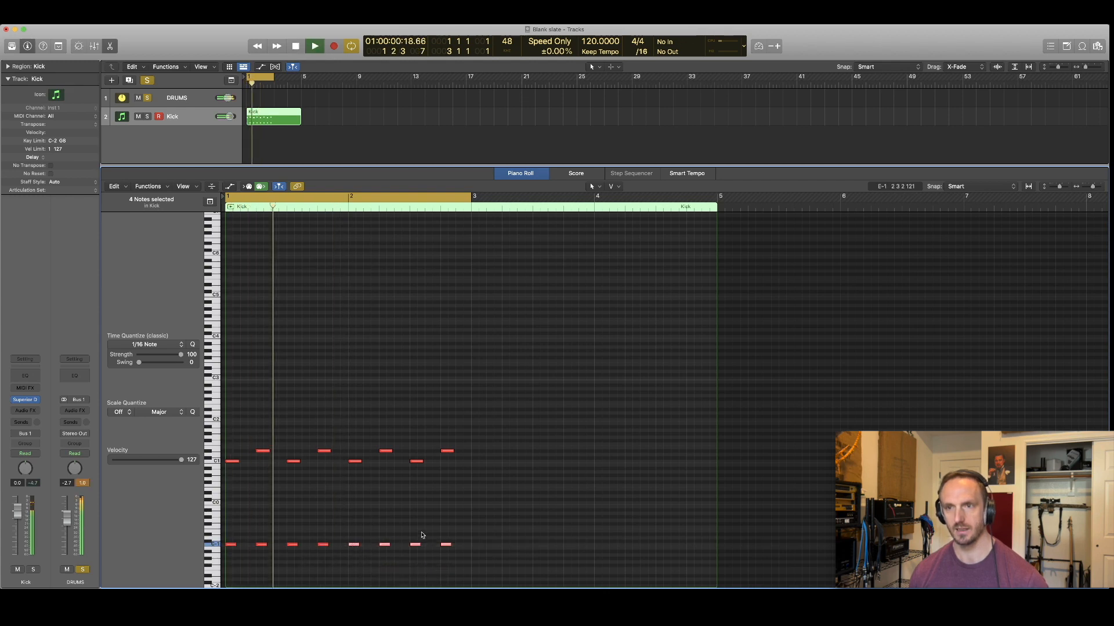
key(space)
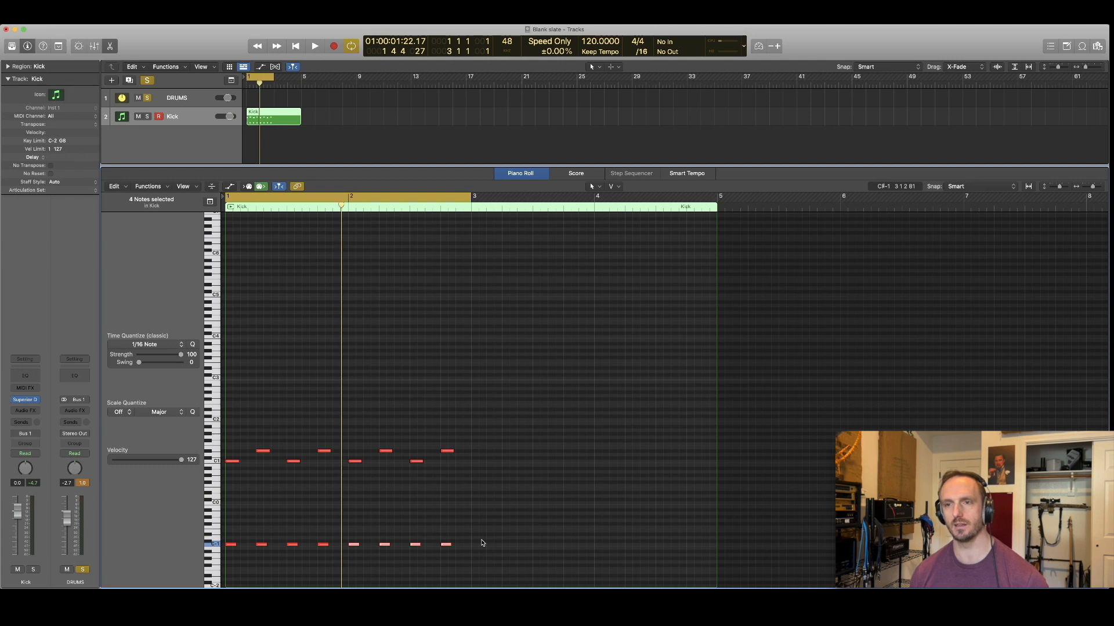
key(space)
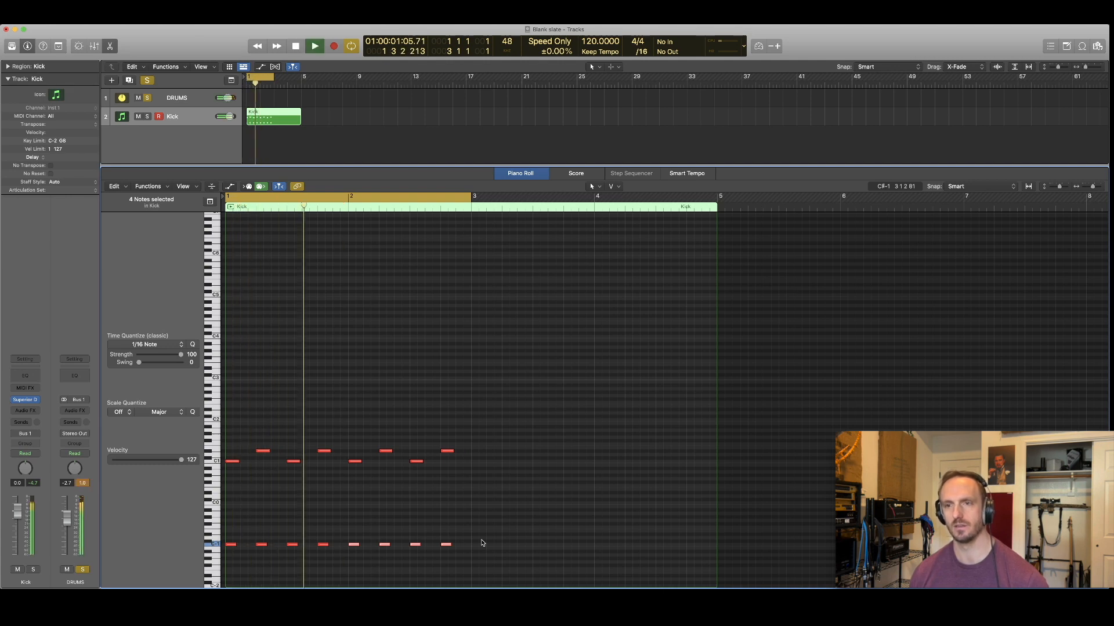
key(space)
Step: Copy the eight C-1 notes onto the off-beats, starting at position 1 1 3 1, and play the loop
drag(481, 543, 246, 545)
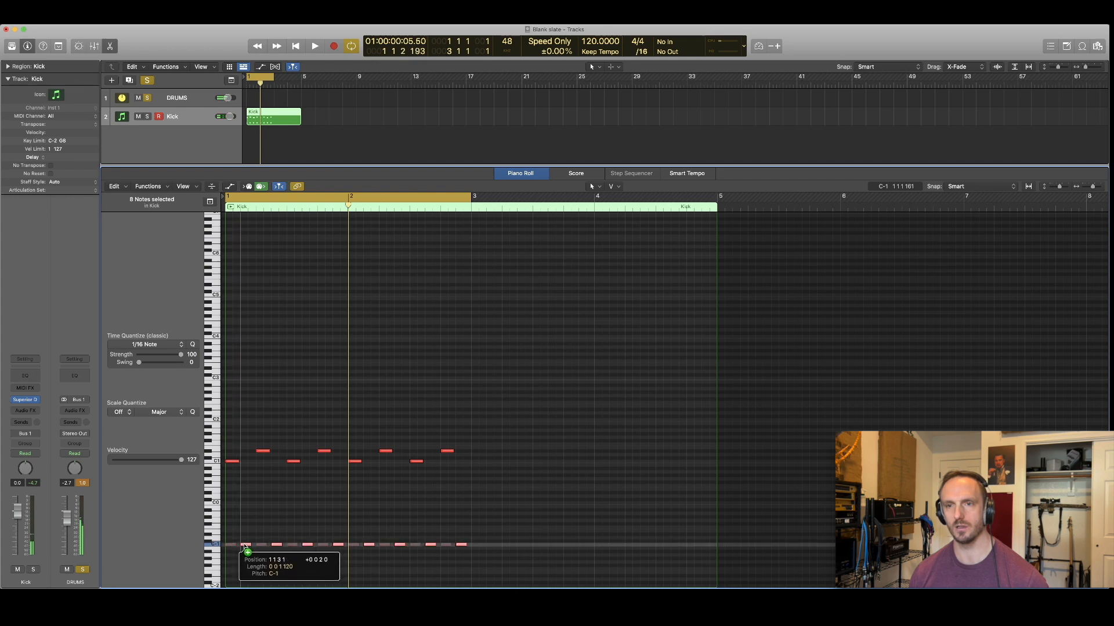
key(space)
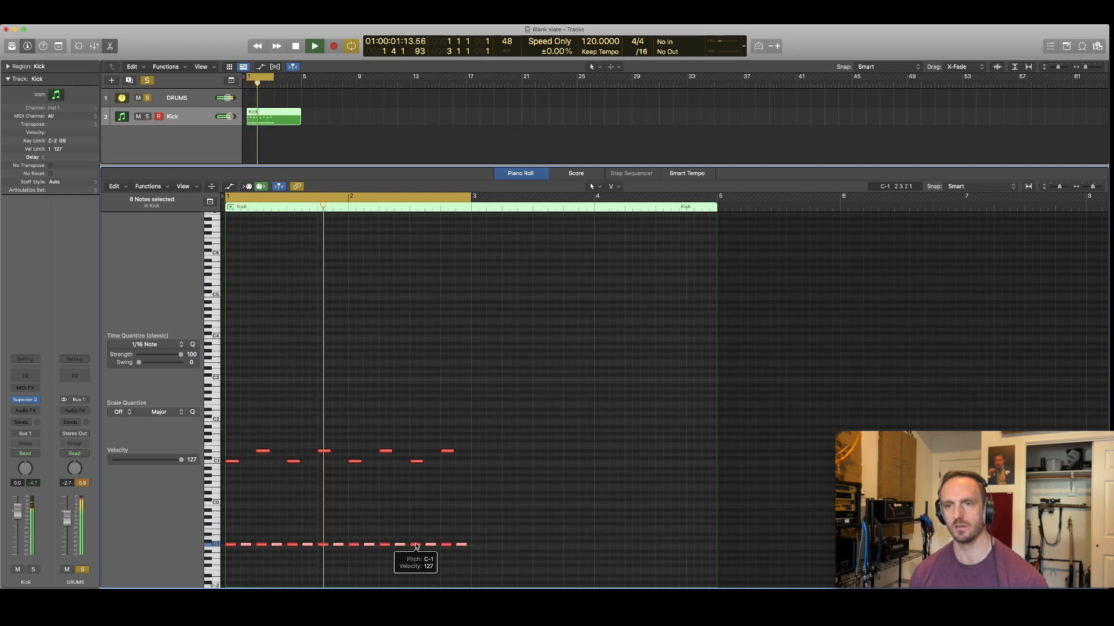
key(space)
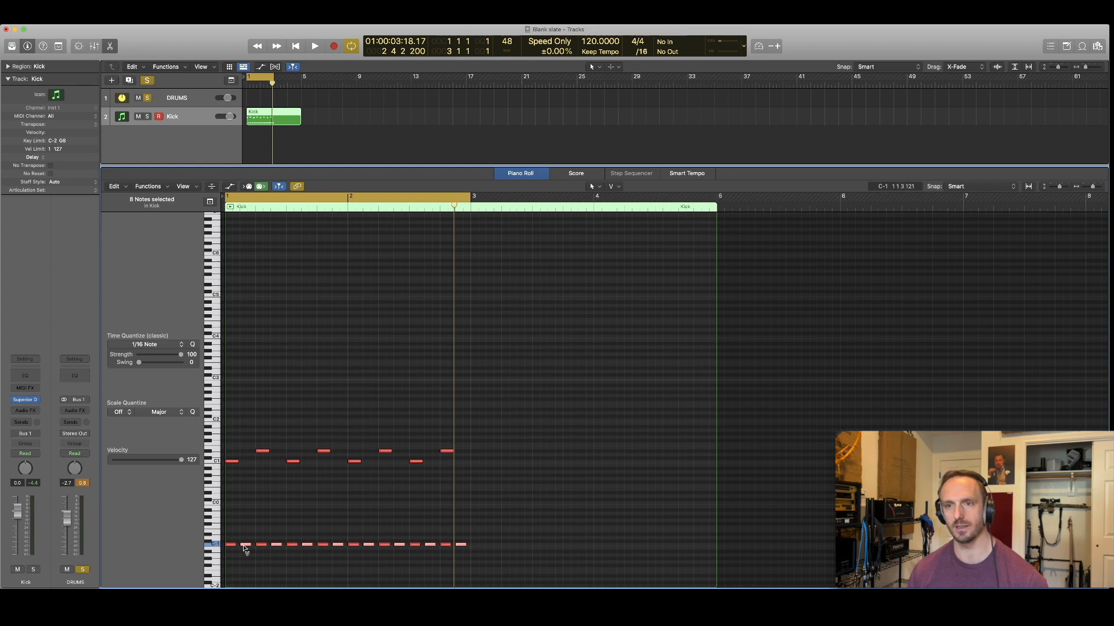
Step: Try a velocity of 98 on the off-beat C-1 notes and compare it in playback with 127
drag(245, 548, 242, 580)
key(space)
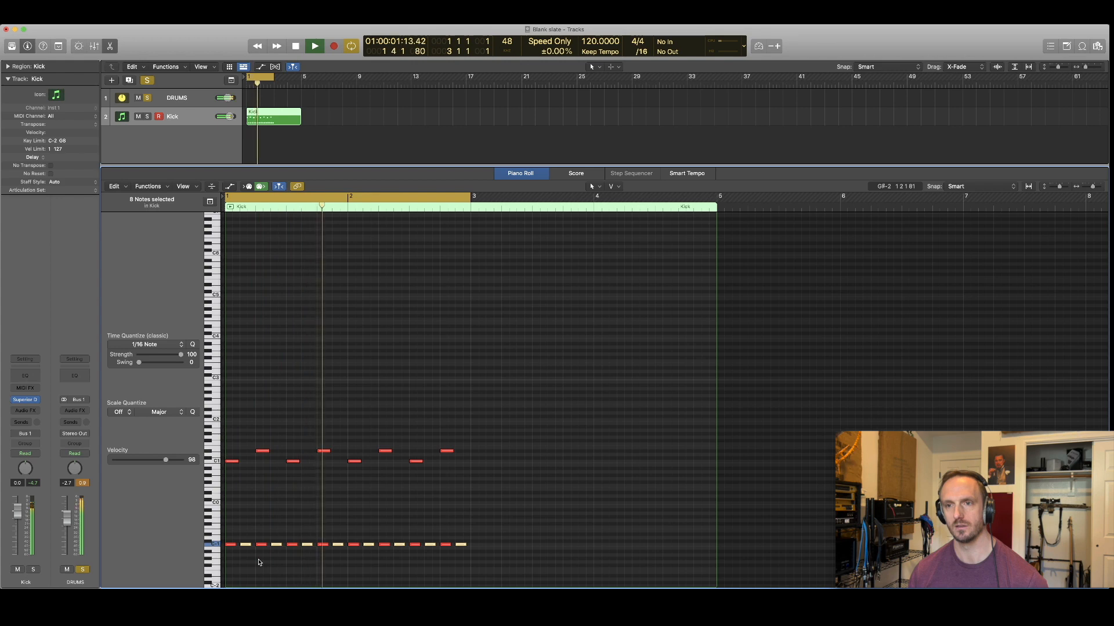
key(space)
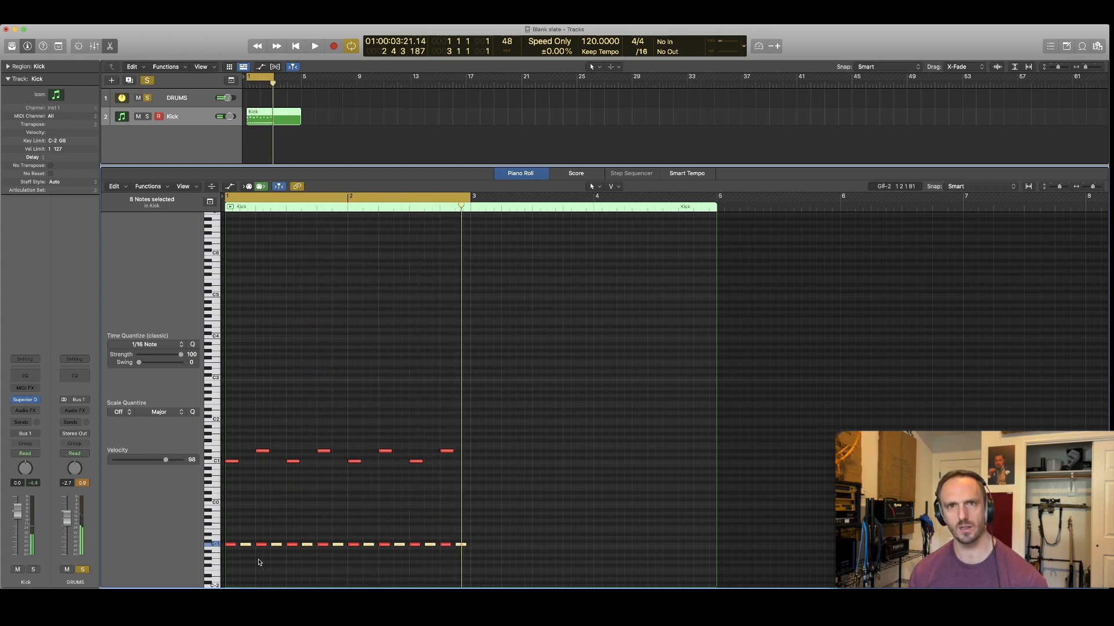
key(space)
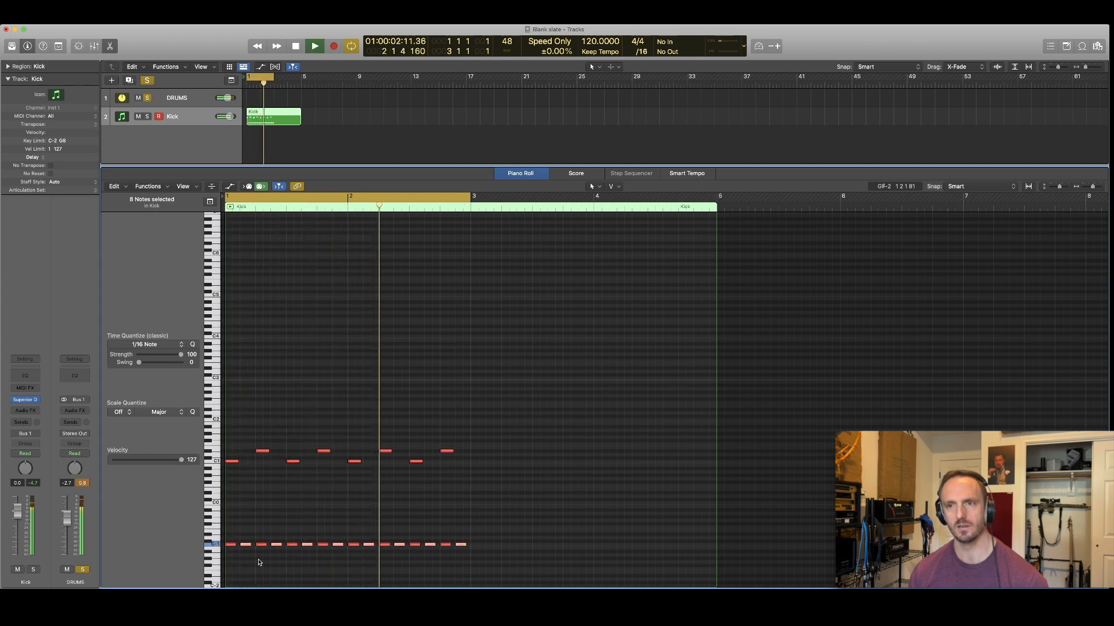
key(space)
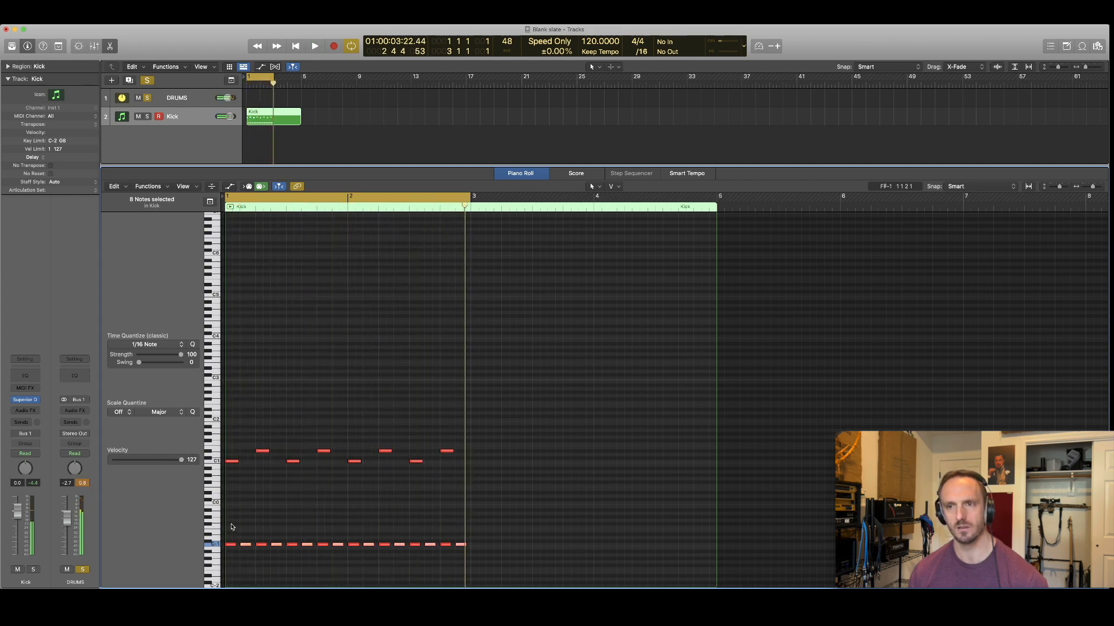
Step: Lower the off-beat C-1 notes' velocity to 92 and play the loop
drag(246, 548, 246, 574)
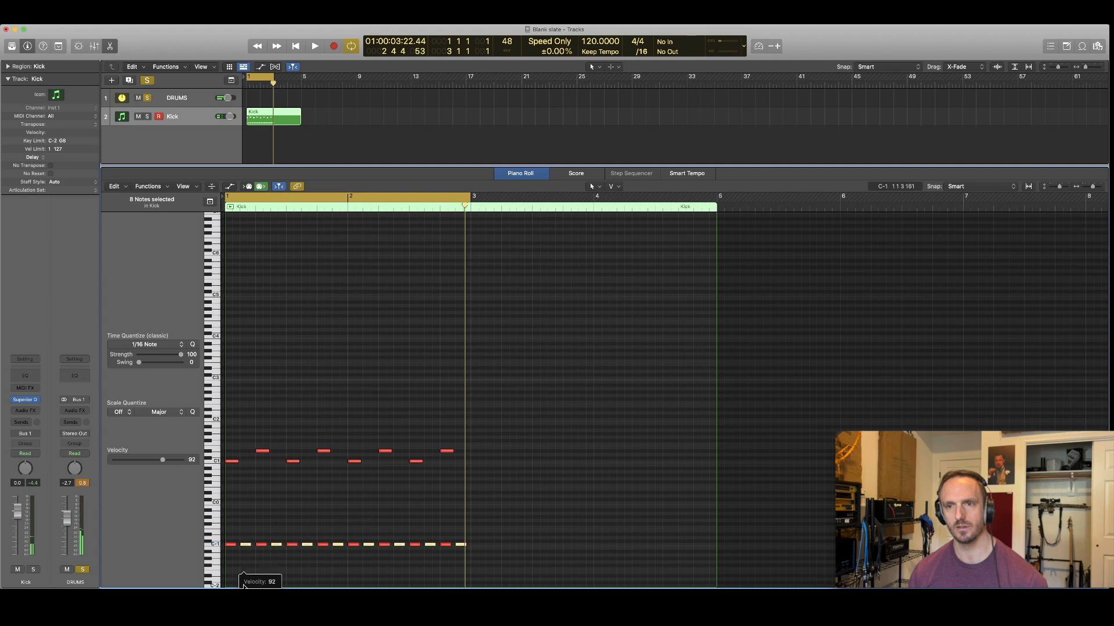
key(space)
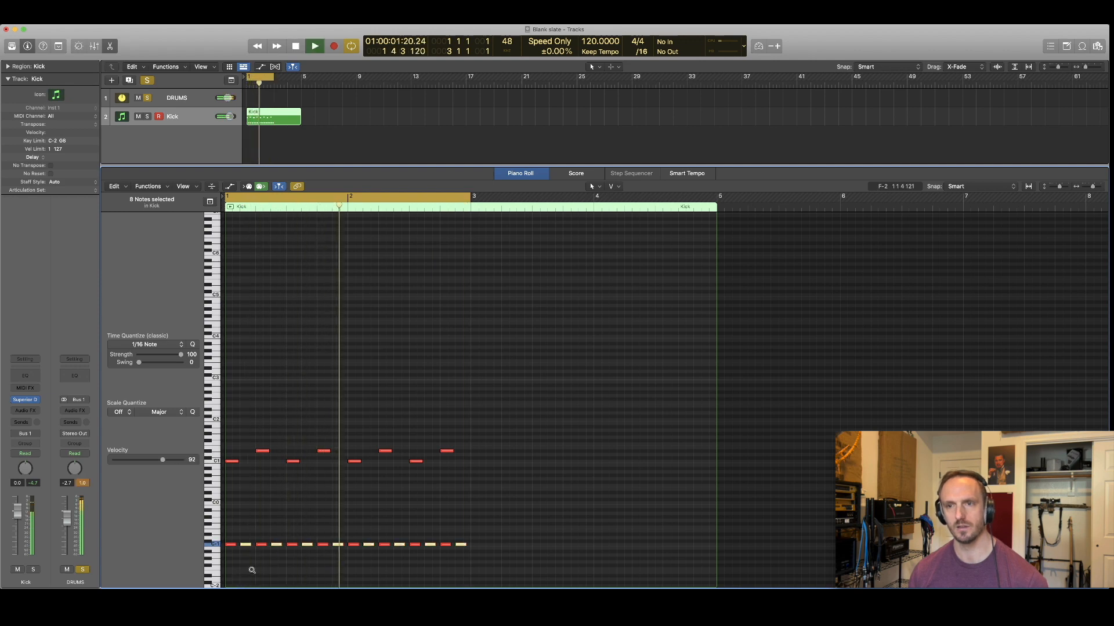
scroll(252, 570, up, 5)
scroll(251, 570, down, 4)
scroll(251, 570, up, 2)
key(space)
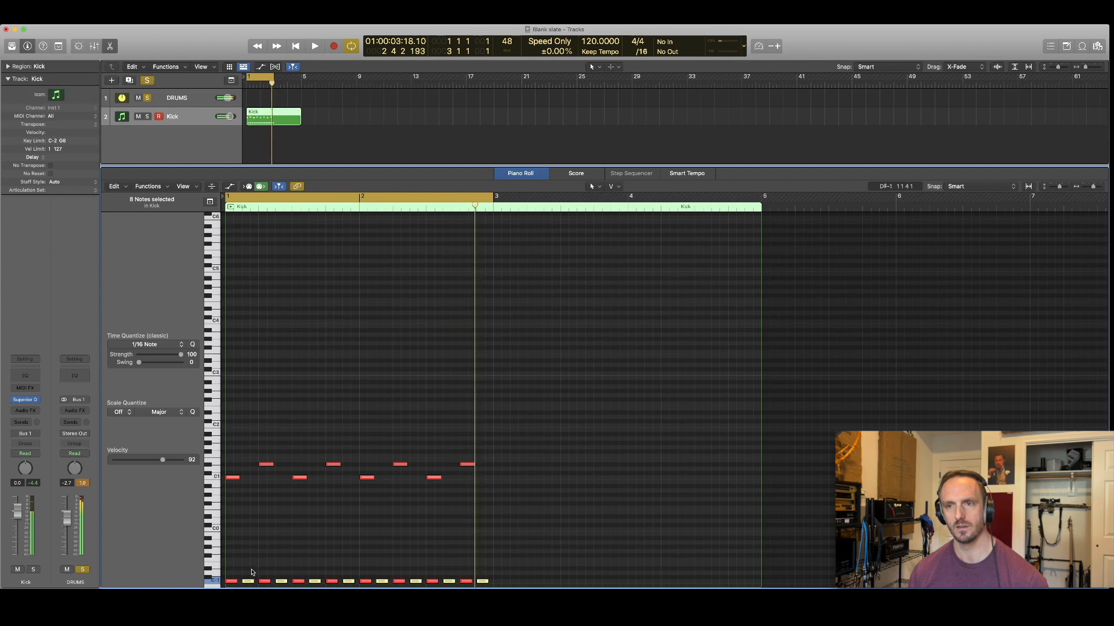
Step: Try the off-beat notes one semitone below C-1, raise their velocity to 122, and play the loop to compare
scroll(254, 571, down, 3)
scroll(256, 561, right, 1)
drag(248, 534, 251, 539)
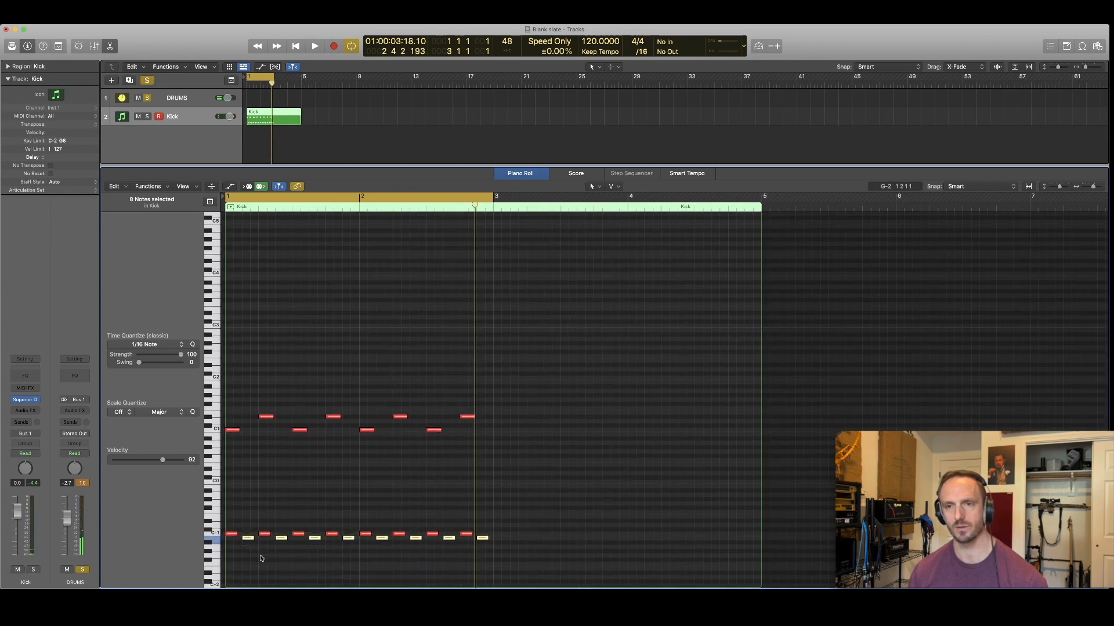
key(space)
key(space)
drag(248, 538, 249, 513)
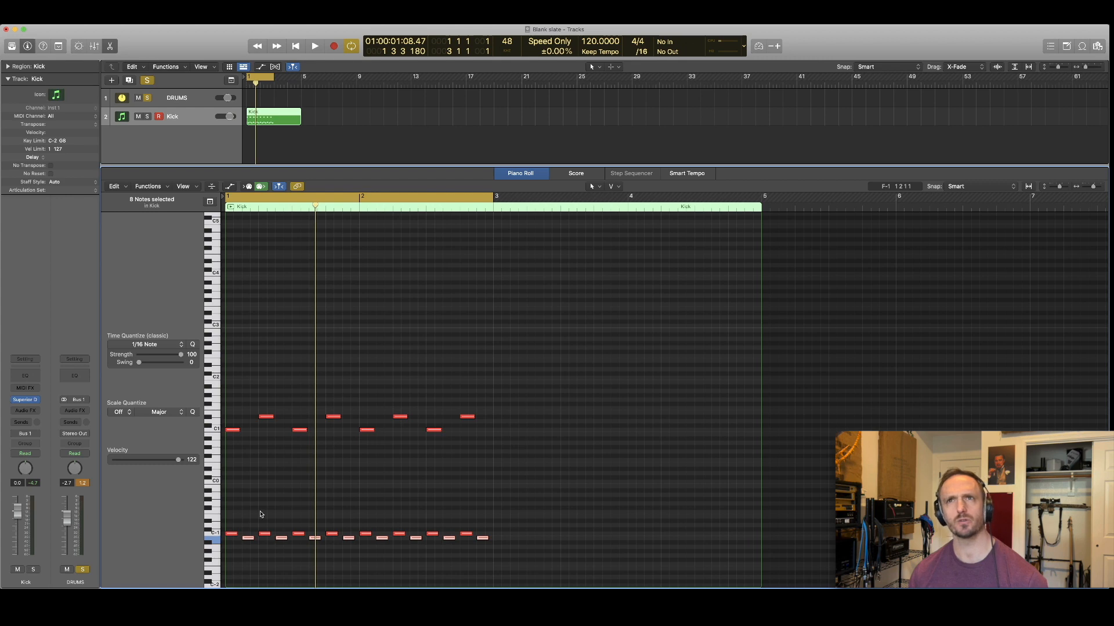
key(space)
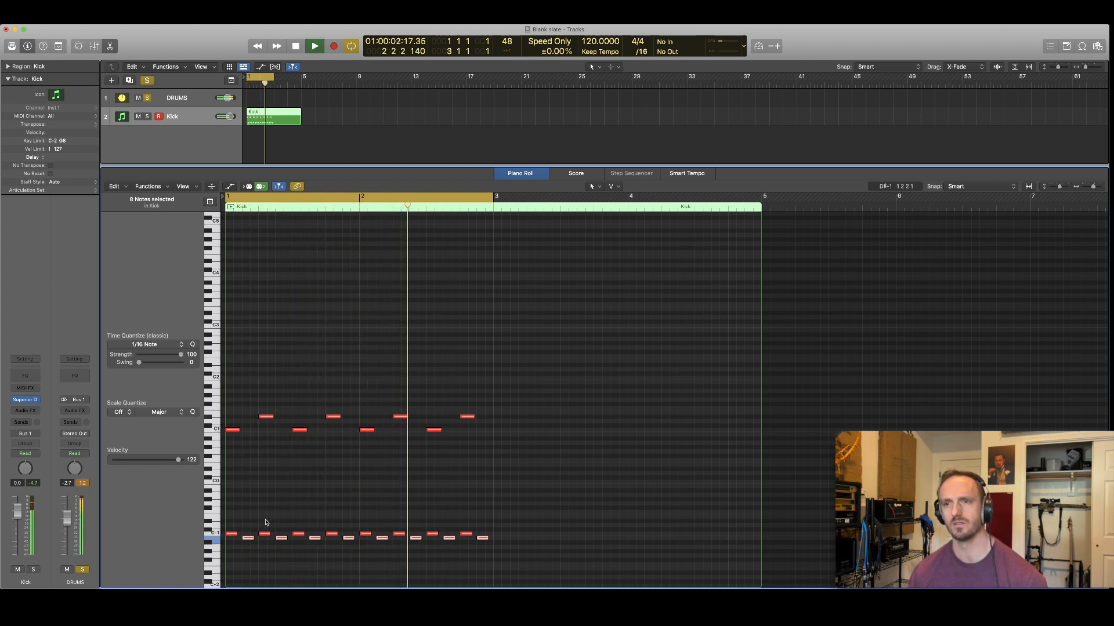
key(space)
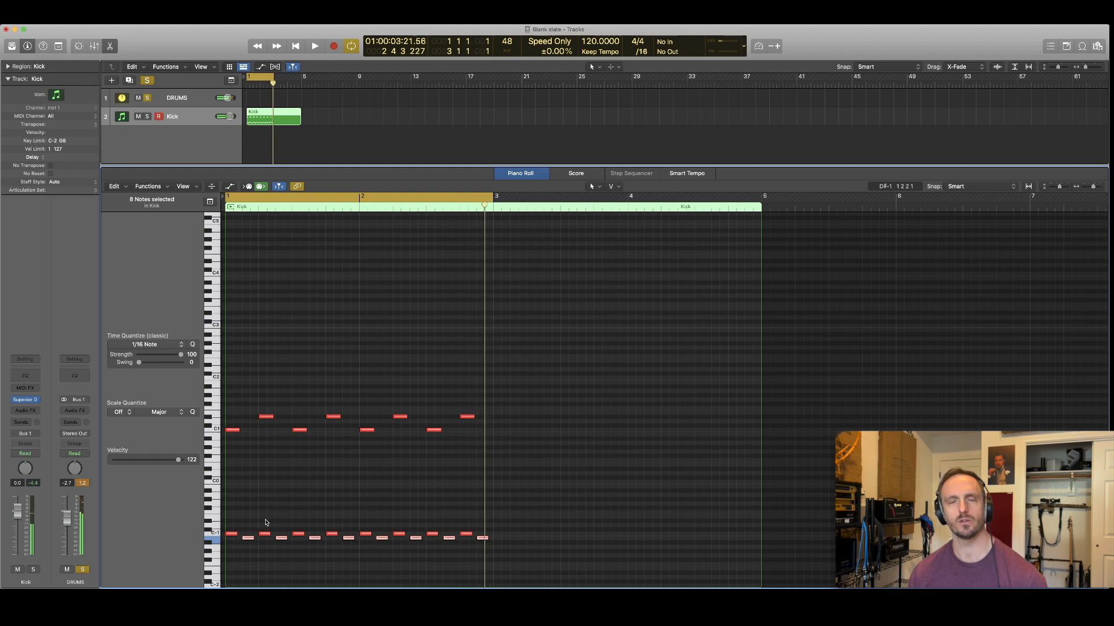
Step: Move the off-beat notes back up to C-1 and reduce their velocity to 88 while playing the loop
drag(249, 539, 248, 492)
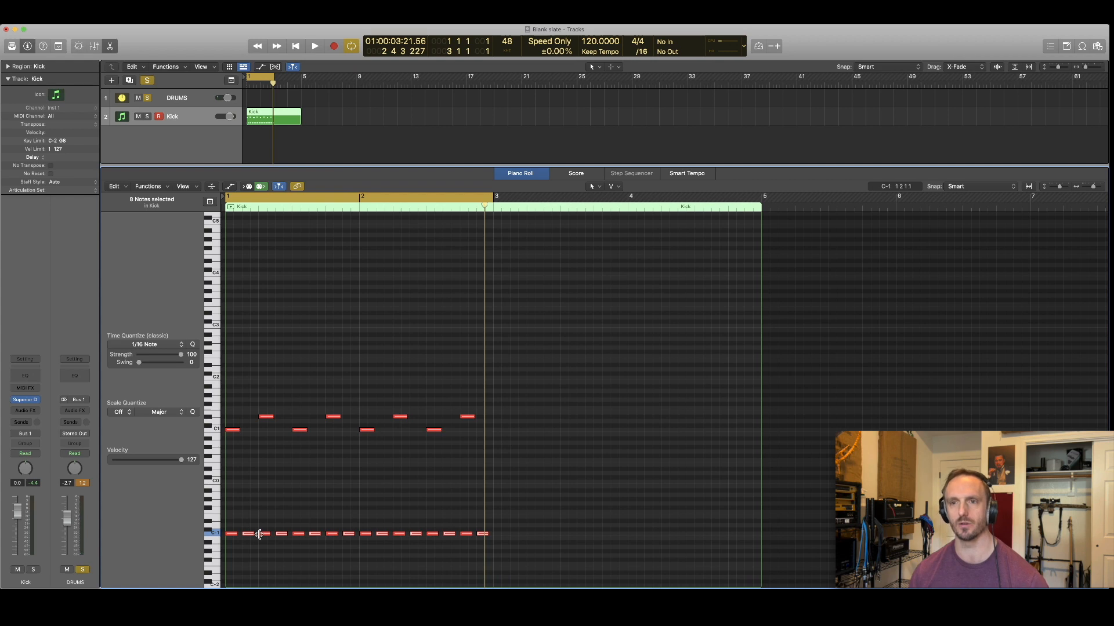
key(space)
drag(252, 538, 250, 568)
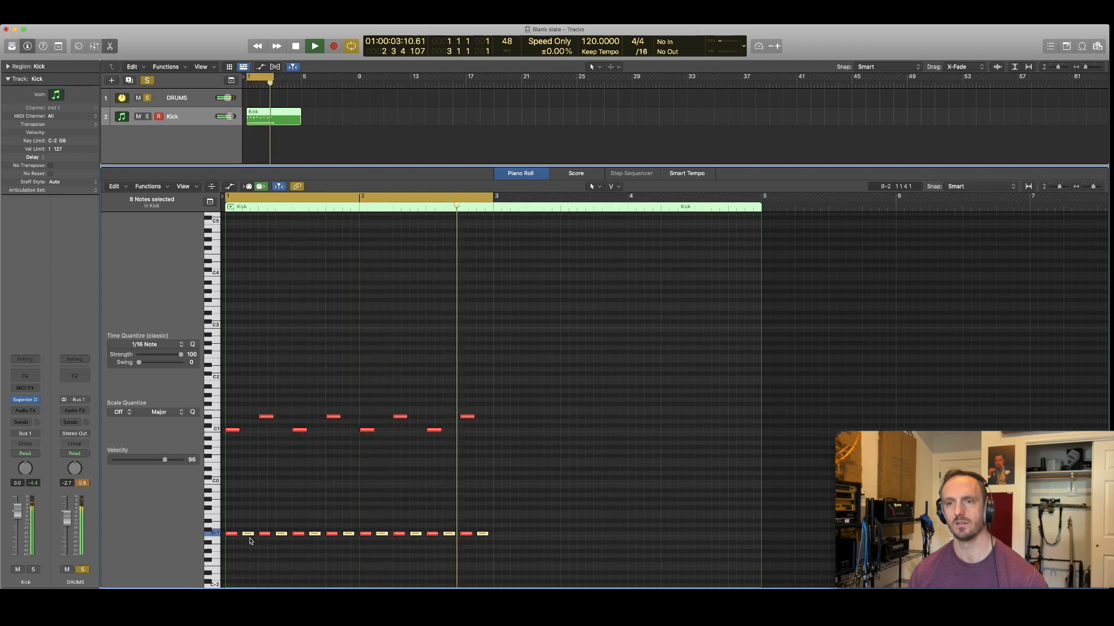
drag(248, 533, 249, 545)
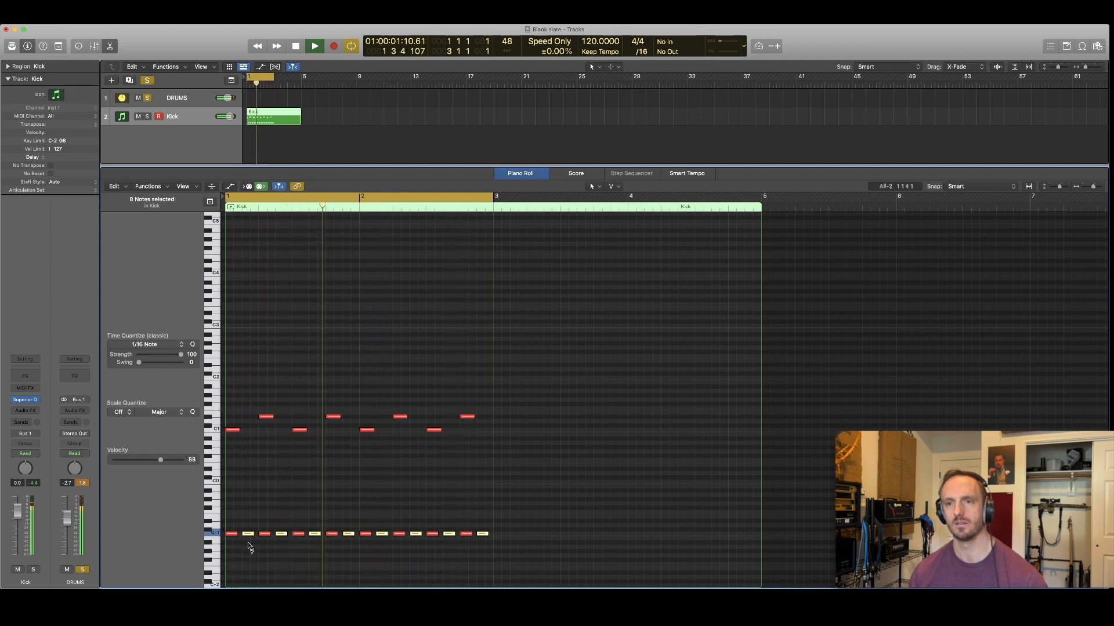
key(space)
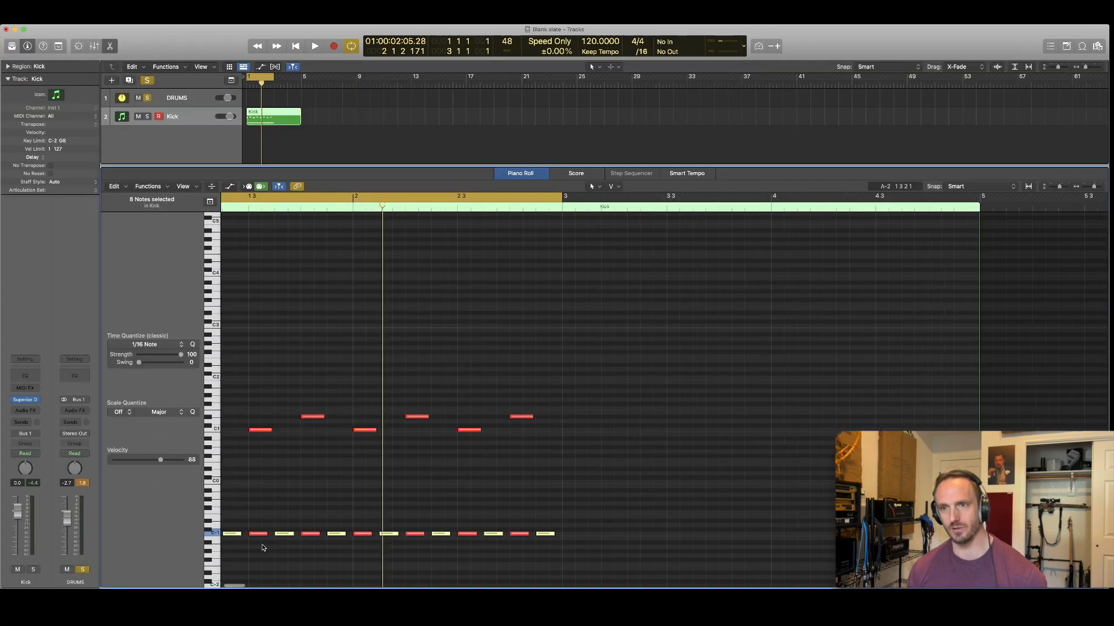
Step: Trim the off-beat C-1 notes so they start slightly late, at about 1 1 3 88, and play the loop
scroll(261, 548, left, 5)
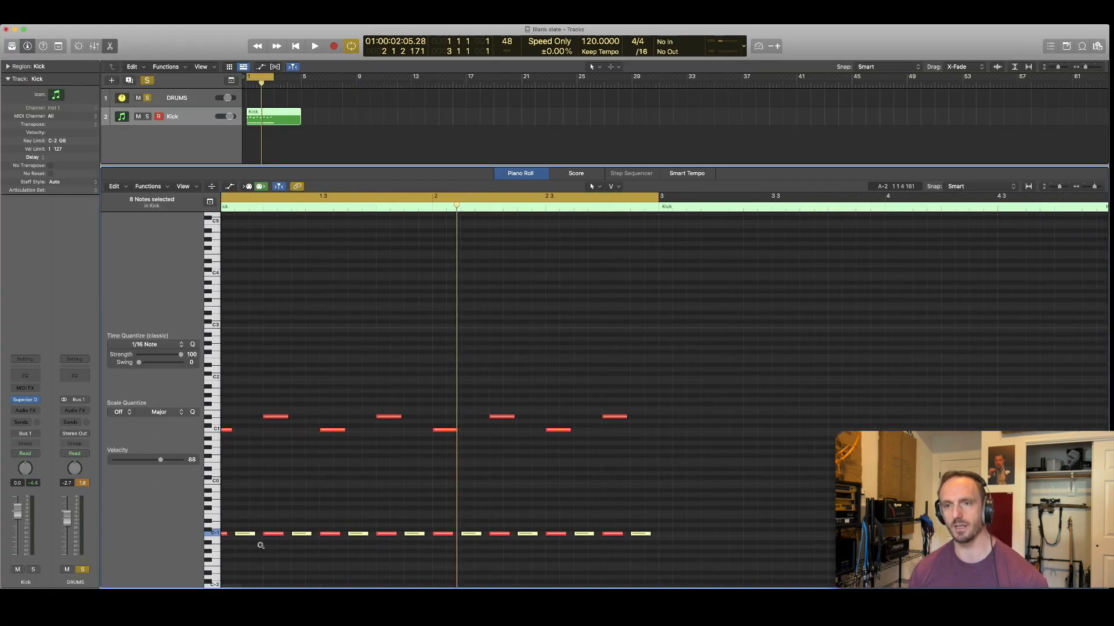
scroll(260, 547, up, 2)
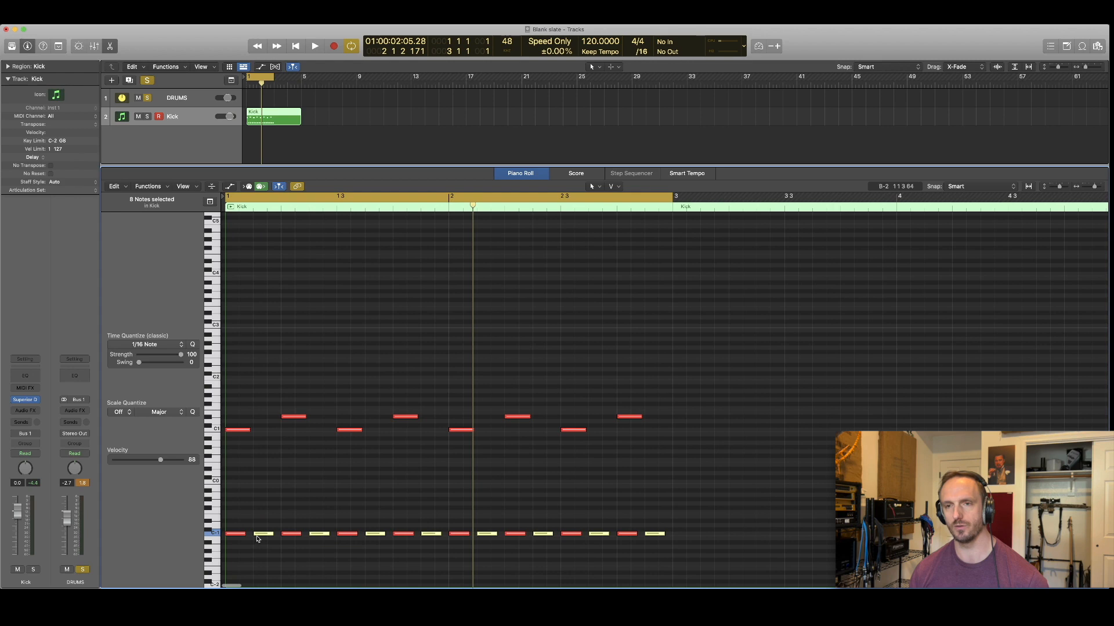
scroll(264, 536, up, 1)
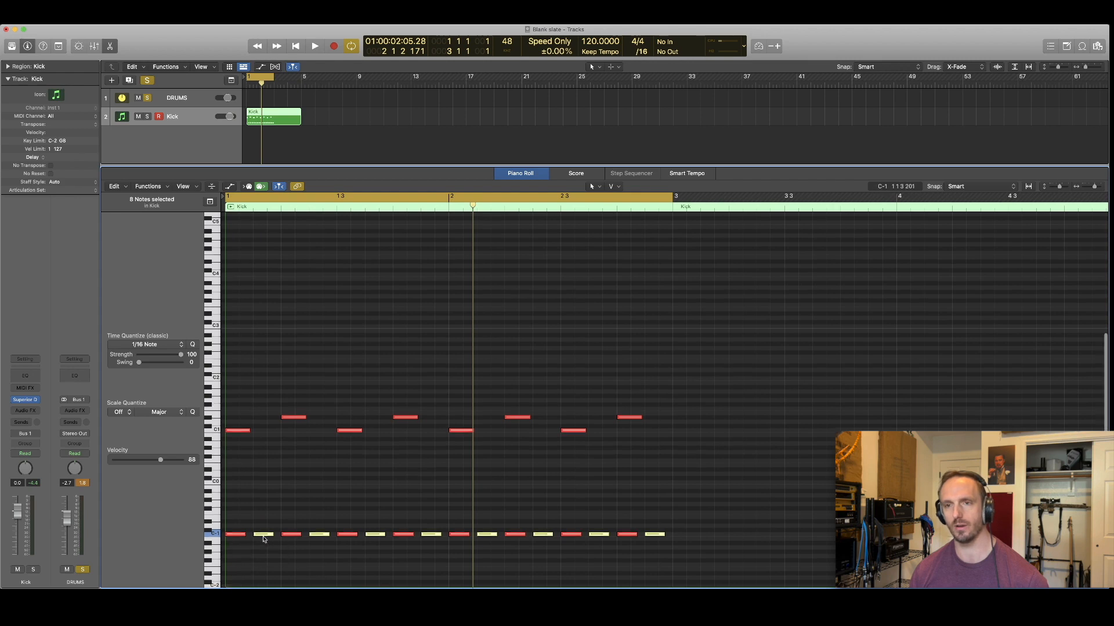
mouse_move(267, 539)
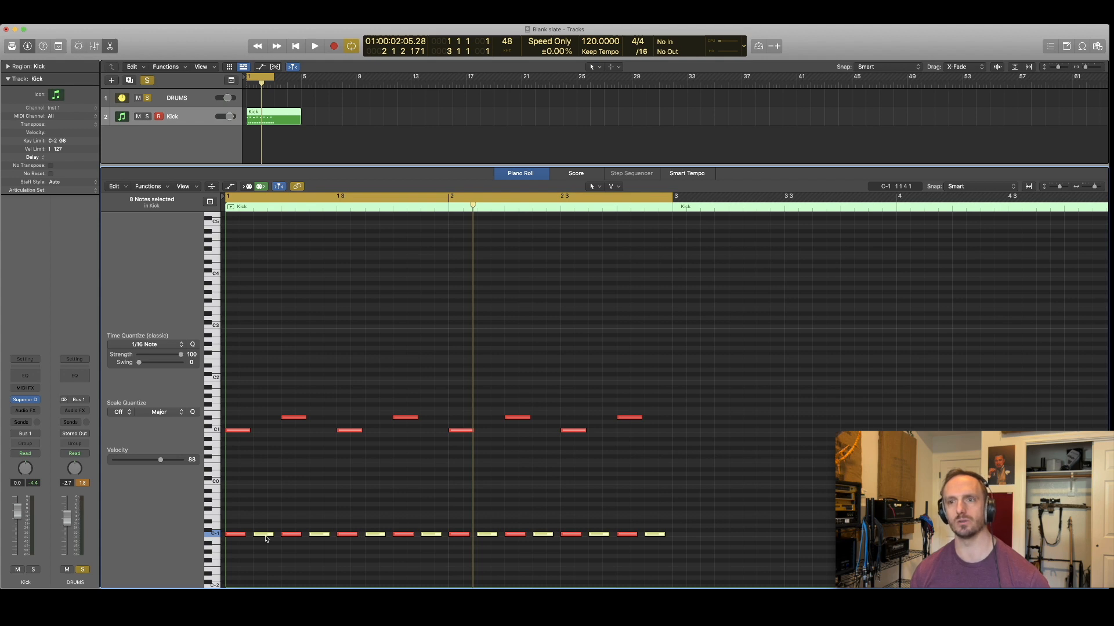
scroll(267, 539, right, 2)
scroll(266, 539, left, 1)
key(super+Right)
key(super+Right)
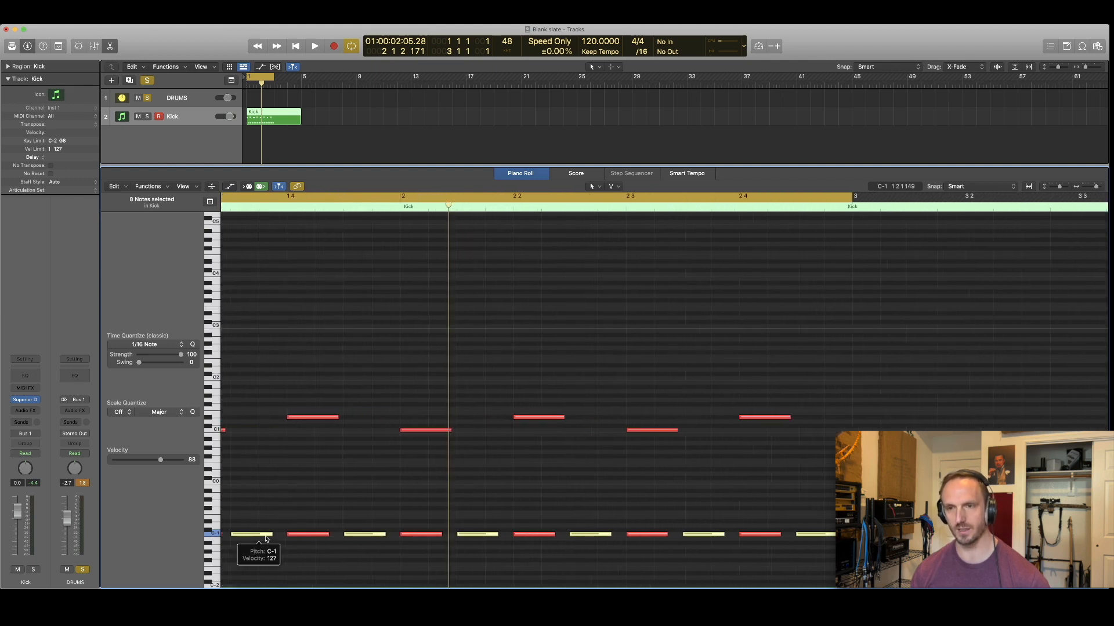
scroll(266, 539, left, 5)
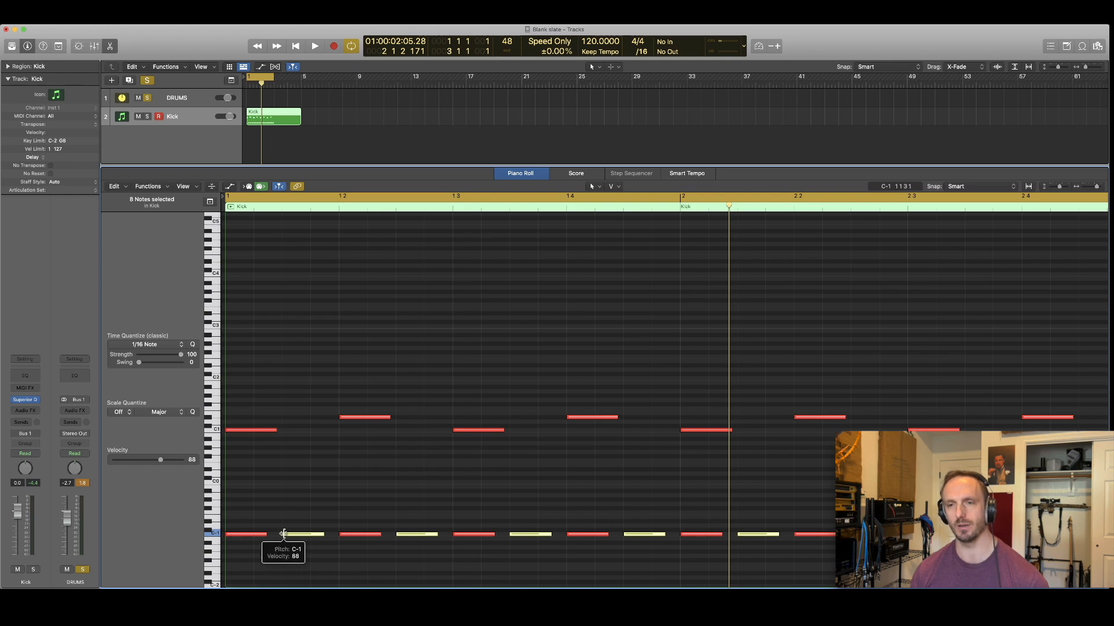
drag(283, 534, 293, 534)
key(space)
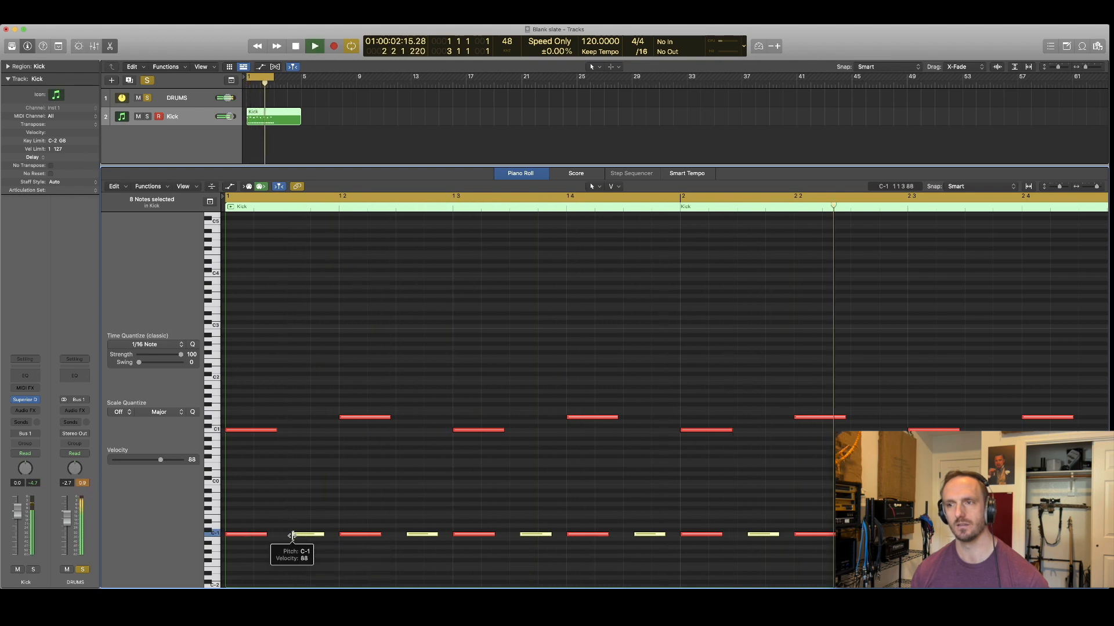
Step: Extend the off-beat C-1 notes' starts back toward 1 1 3 and shift the notes slightly earlier while the loop plays
drag(293, 535, 286, 537)
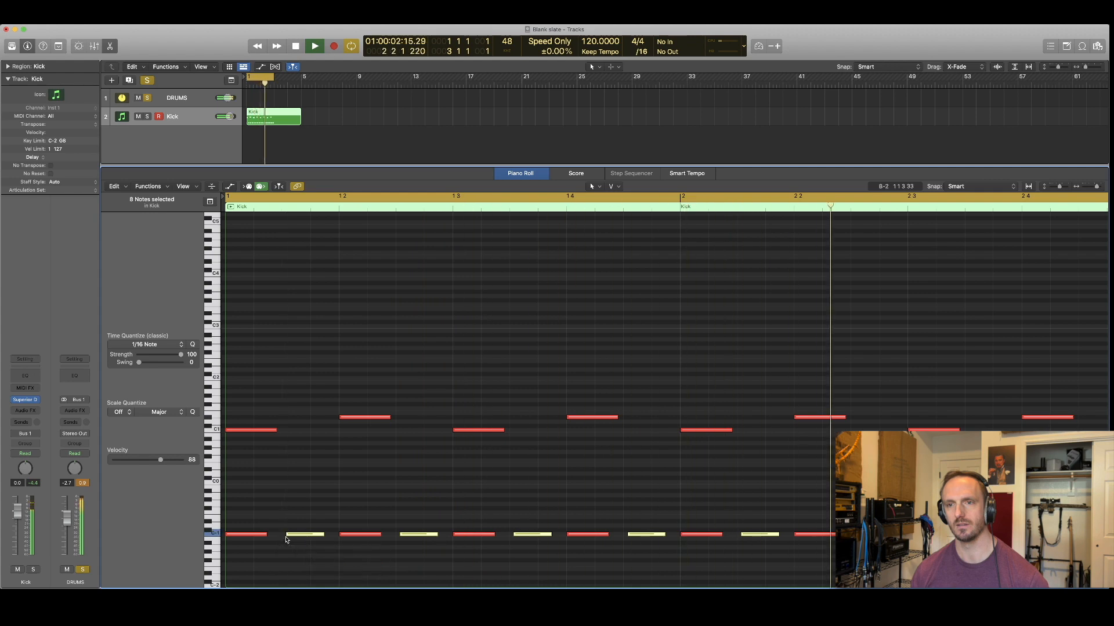
key(super+Left)
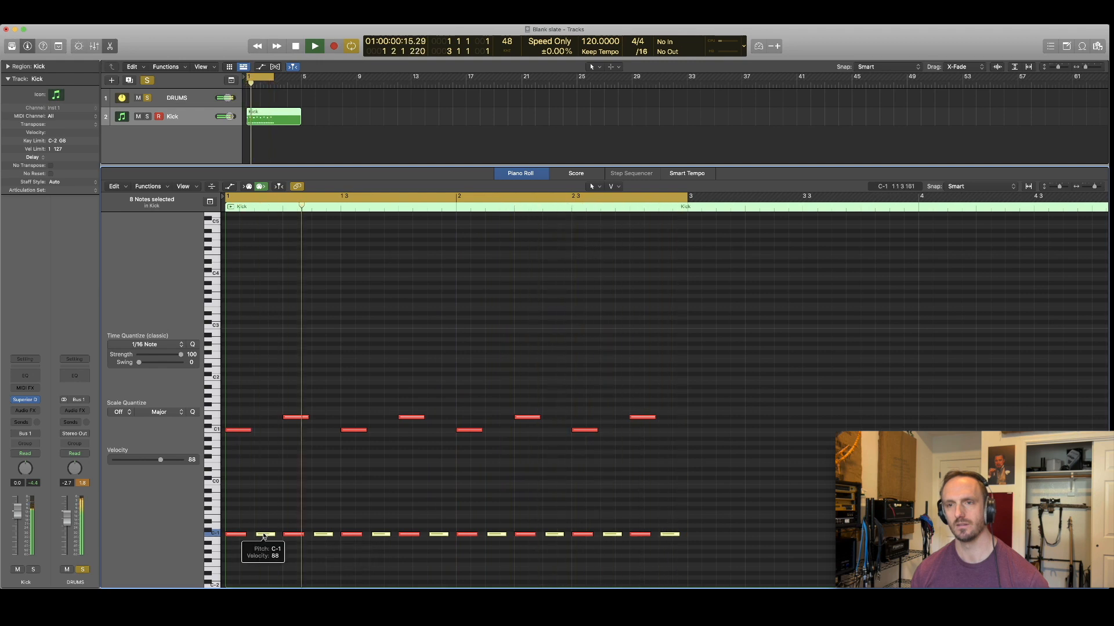
key(alt+Left)
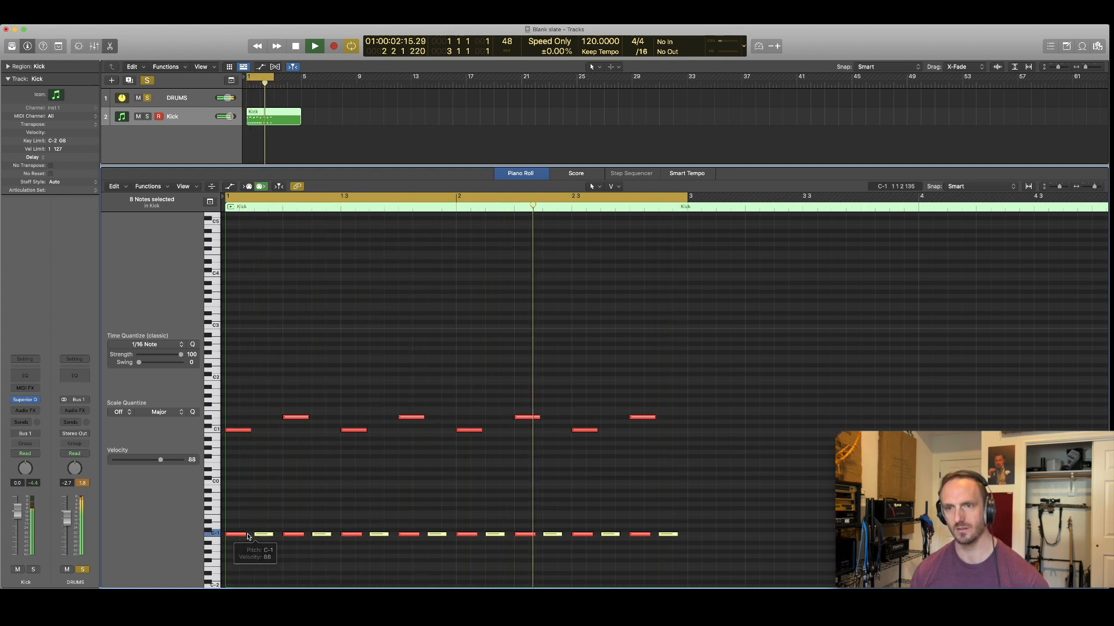
key(super+Right)
key(super+Right)
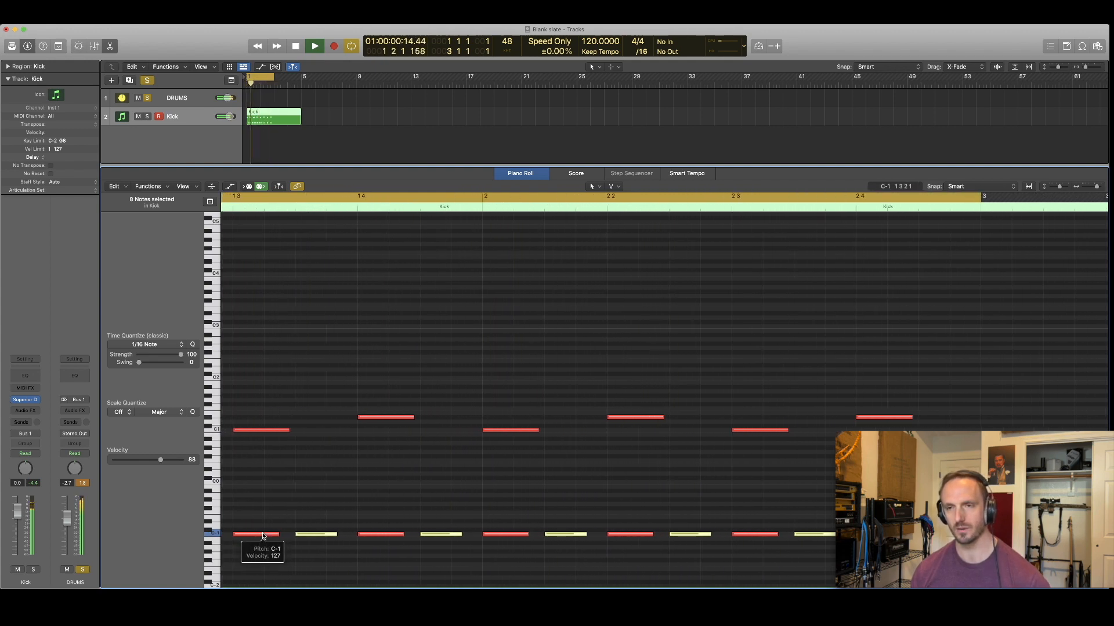
key(super+Right)
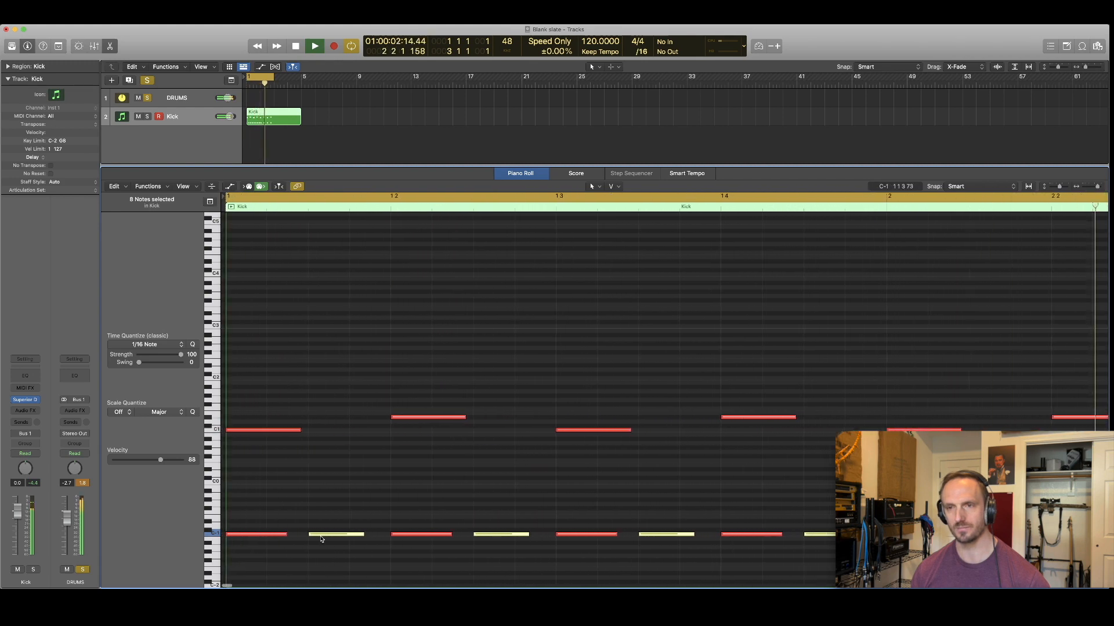
Step: Shift the off-beat C-1 notes slightly late in two small increments, playing the loop to compare the timing
drag(322, 539, 328, 537)
scroll(327, 537, right, 1)
scroll(328, 538, left, 1)
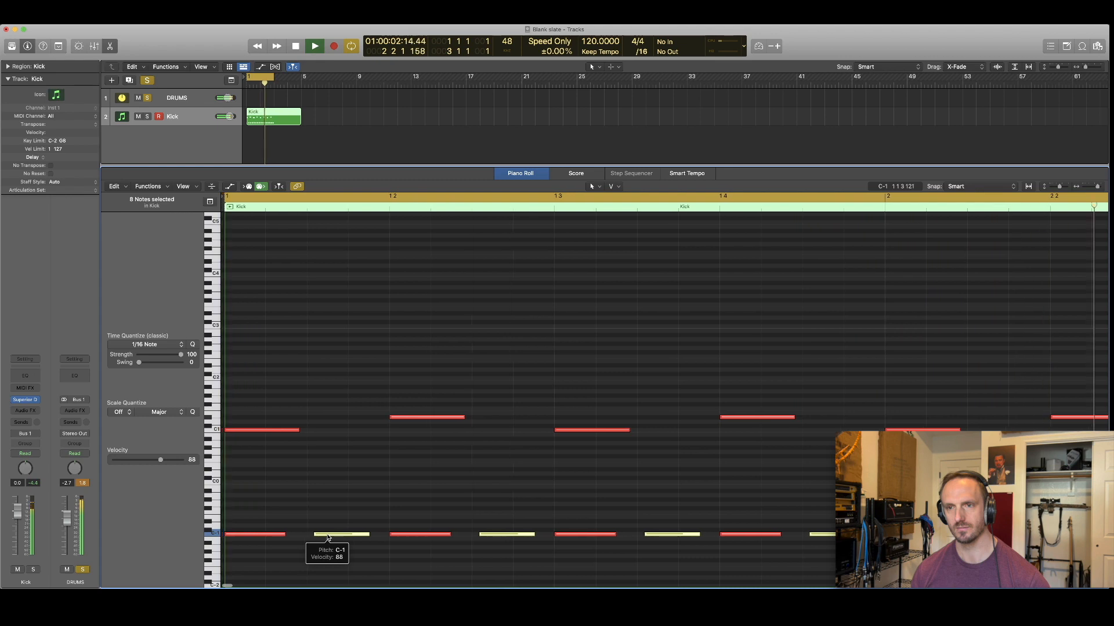
key(space)
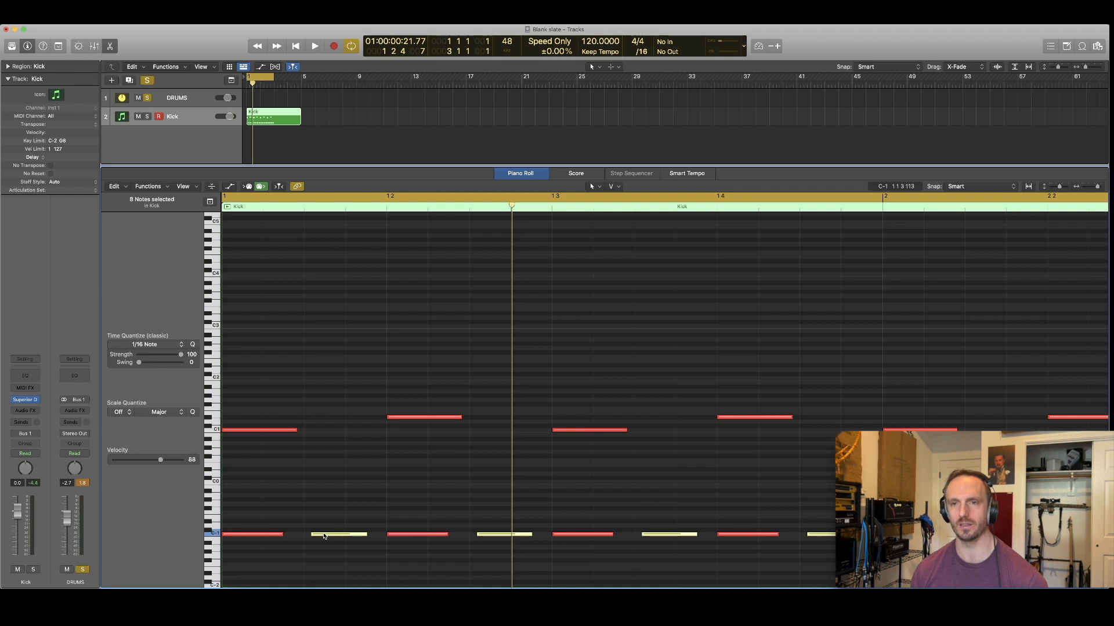
key(space)
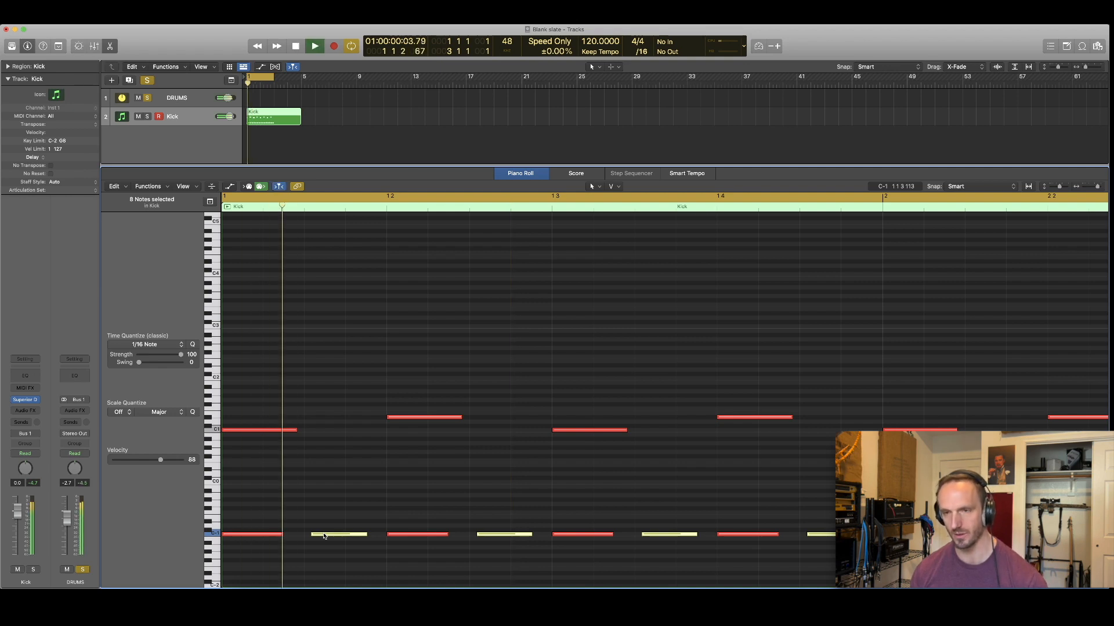
drag(324, 536, 332, 536)
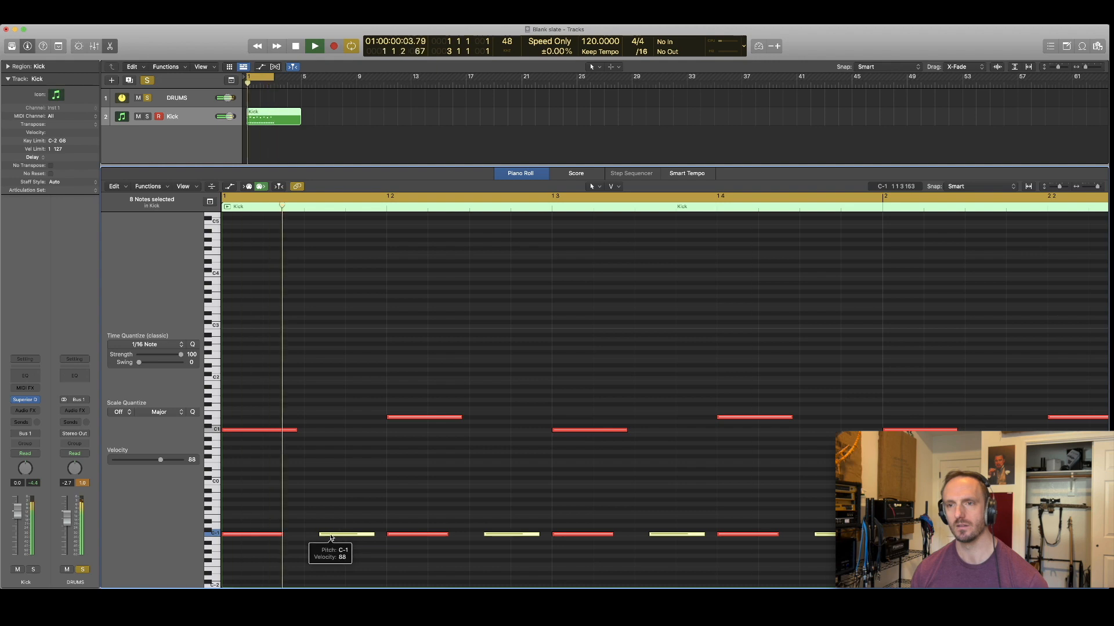
key(space)
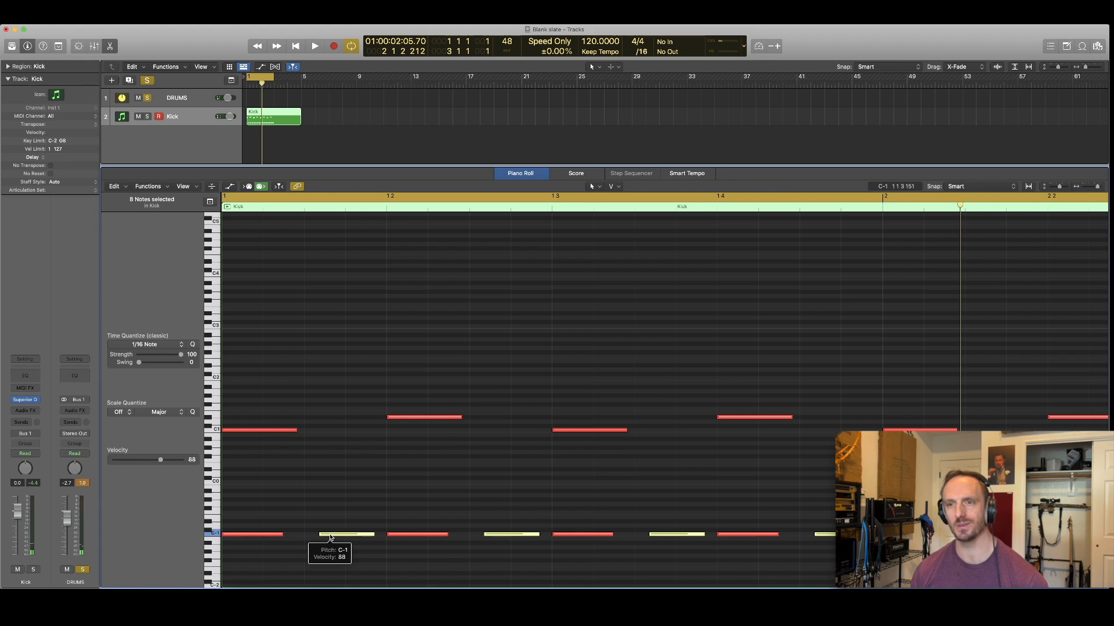
Step: Push the off-beat C-1 notes even later, trim their starts so they are shorter, and play the loop
key(space)
drag(330, 537, 338, 536)
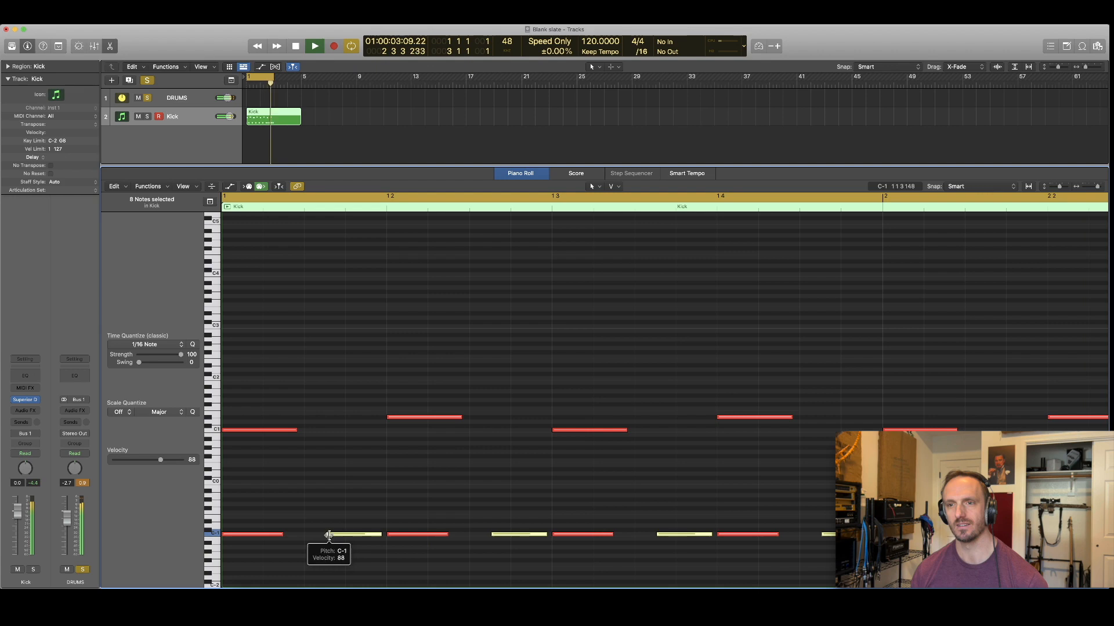
drag(325, 534, 336, 534)
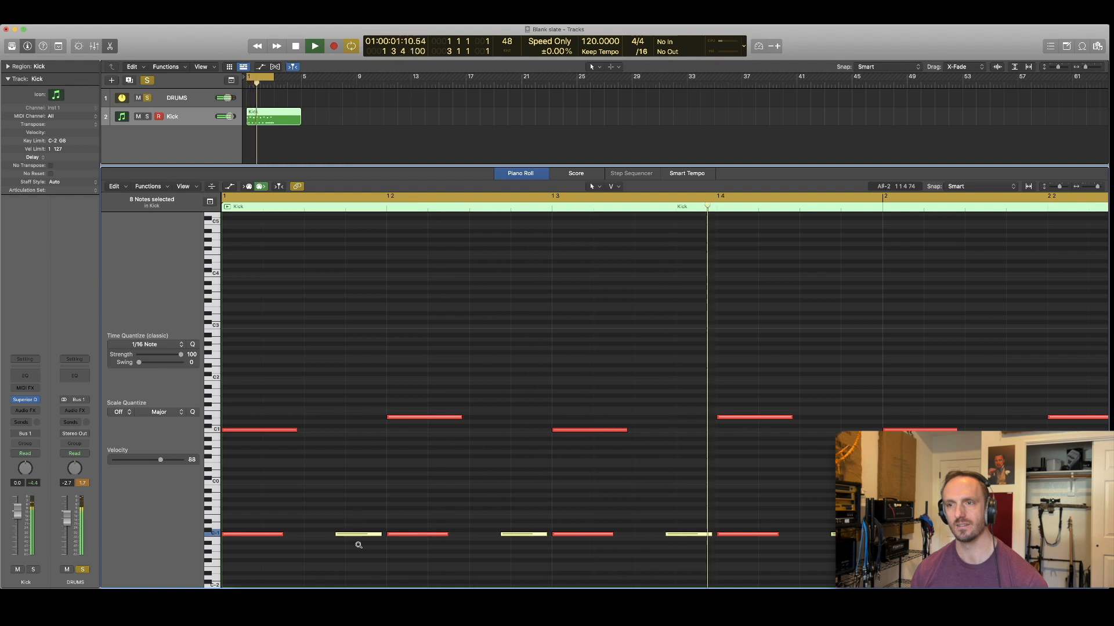
scroll(358, 546, left, 5)
key(space)
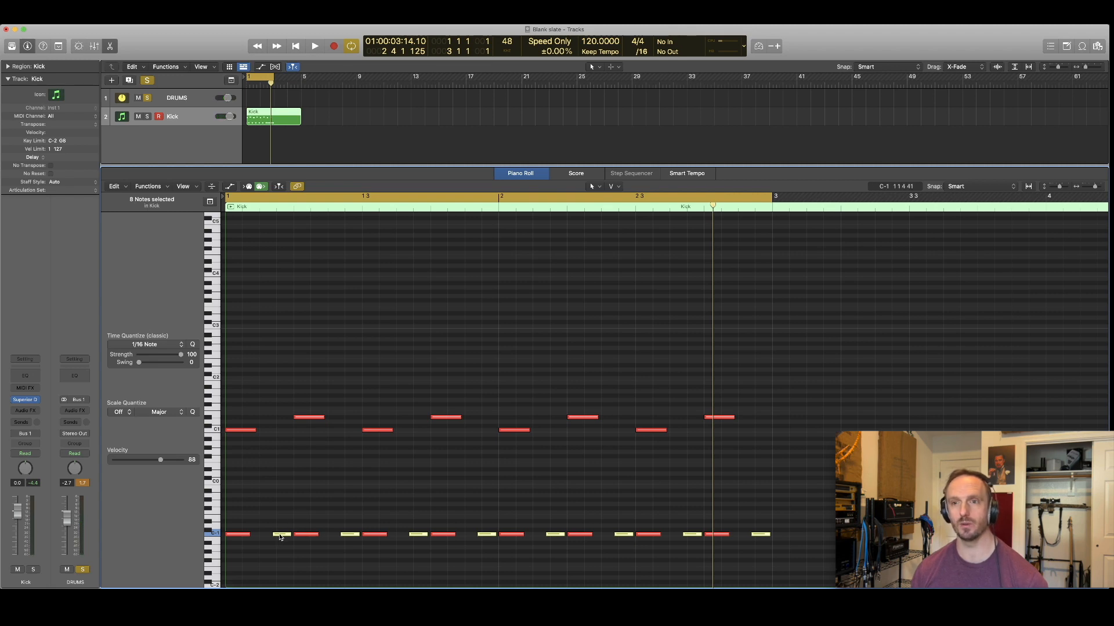
Step: Try copies of the off-beat C-1 notes on the back-beat notes' row at velocity 57, play the loop, and remove the copies
mouse_move(280, 537)
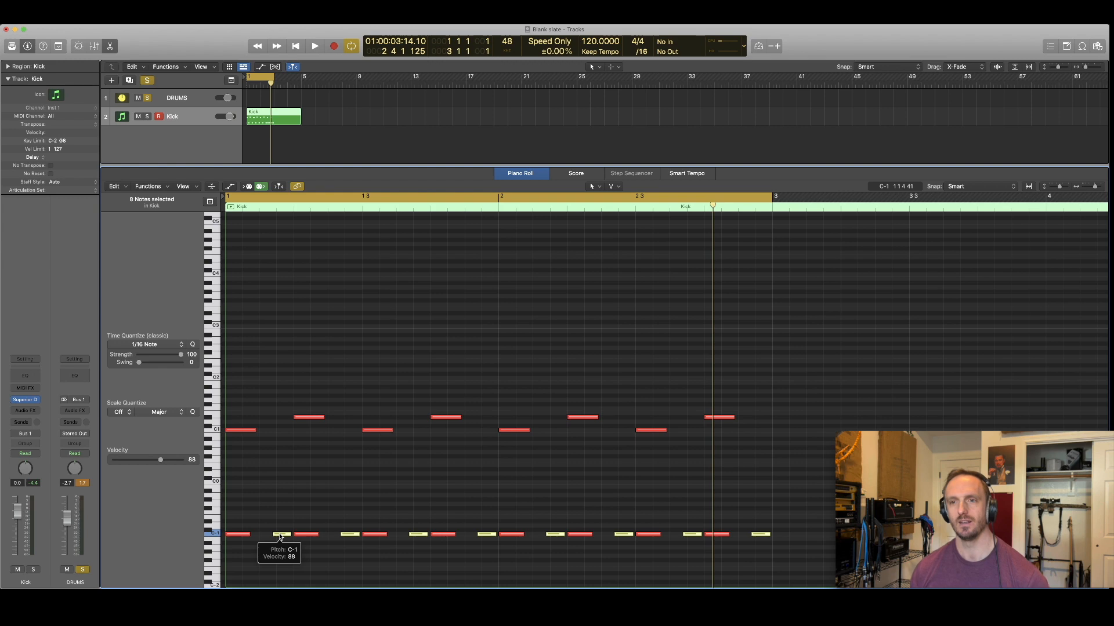
drag(280, 537, 280, 420)
key(space)
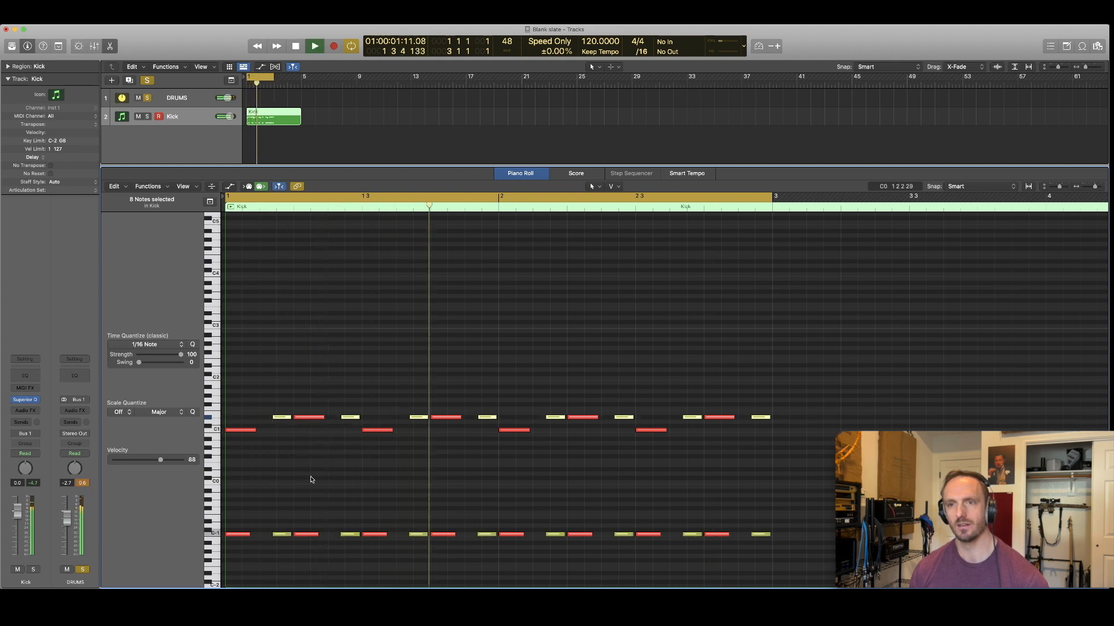
mouse_move(281, 418)
mouse_down()
mouse_move(280, 447)
mouse_move(281, 429)
mouse_up()
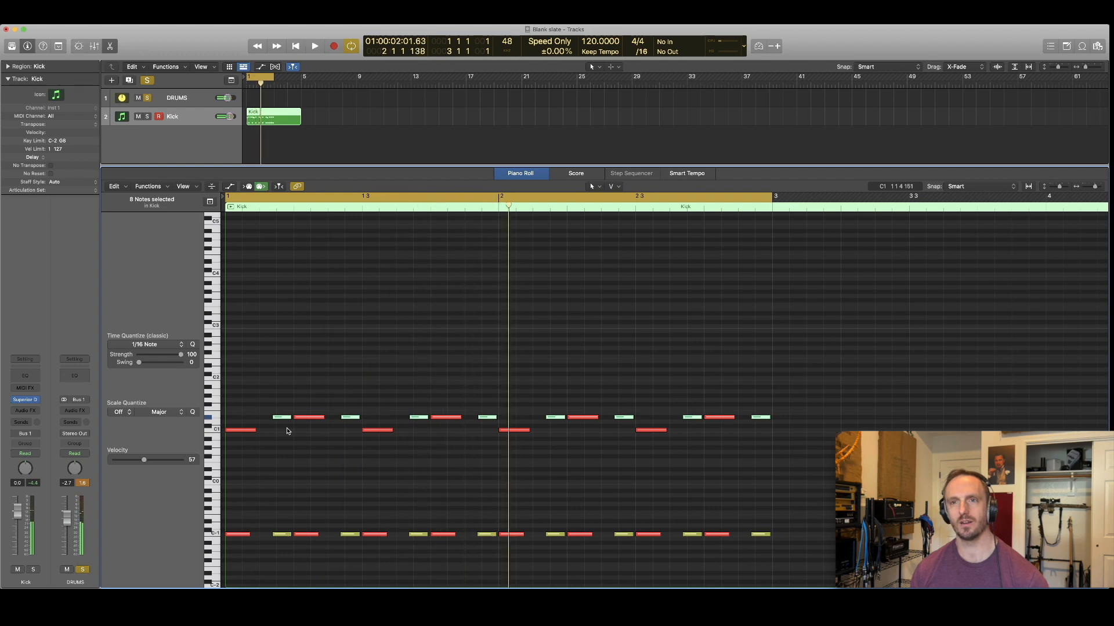
key(Delete)
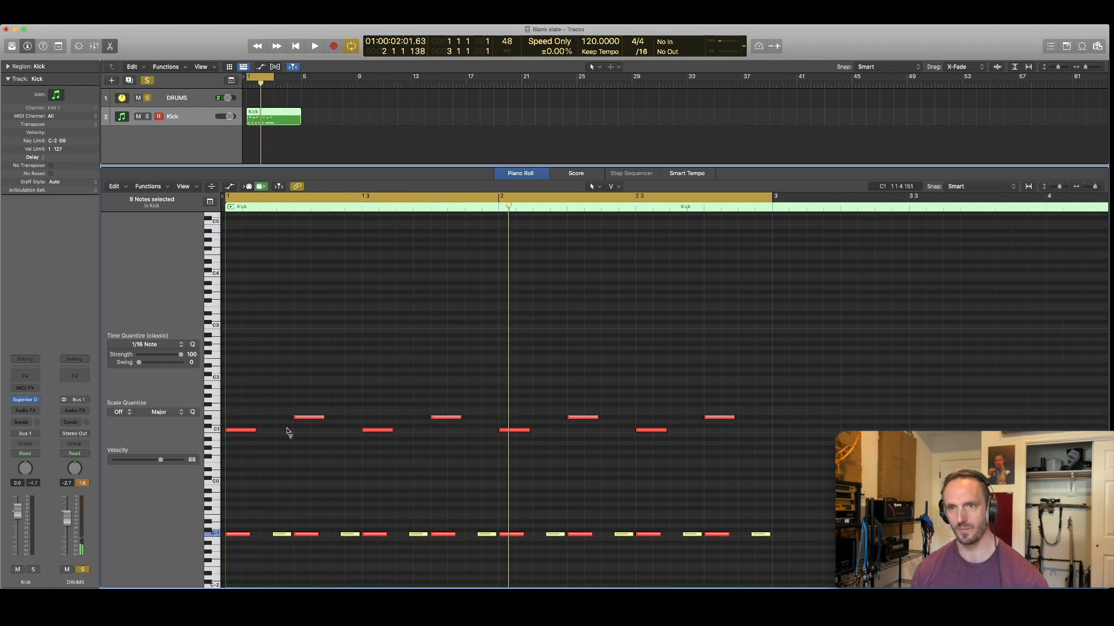
Step: Move the off-beat C-1 notes earlier to about 1 1 3, lower their velocity to 68, and play the loop
drag(281, 537, 269, 536)
key(space)
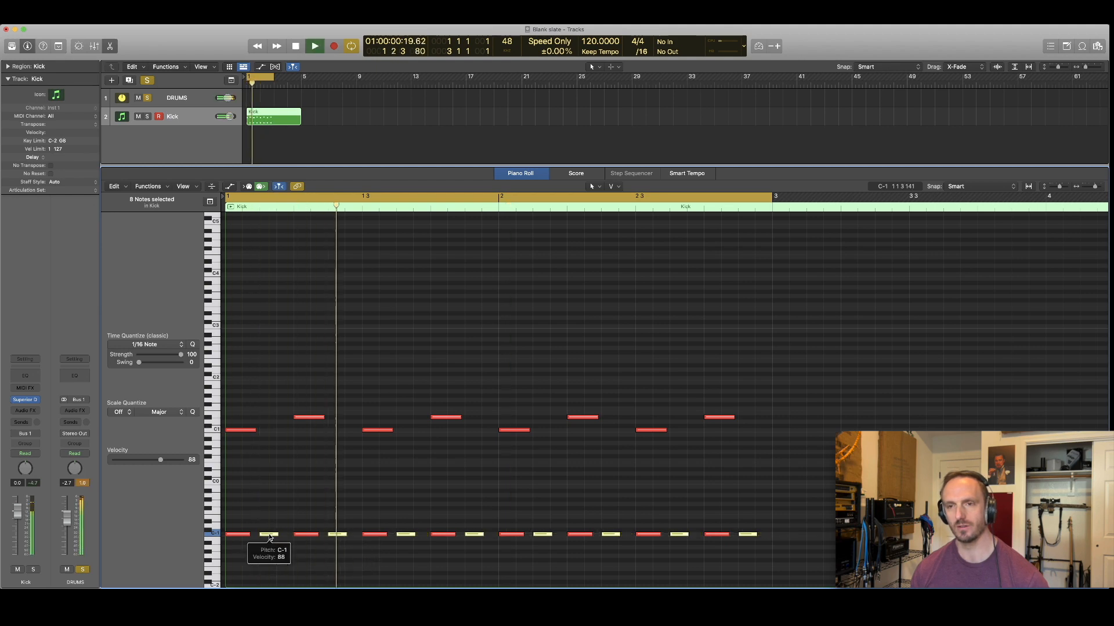
key(space)
drag(269, 537, 267, 557)
key(space)
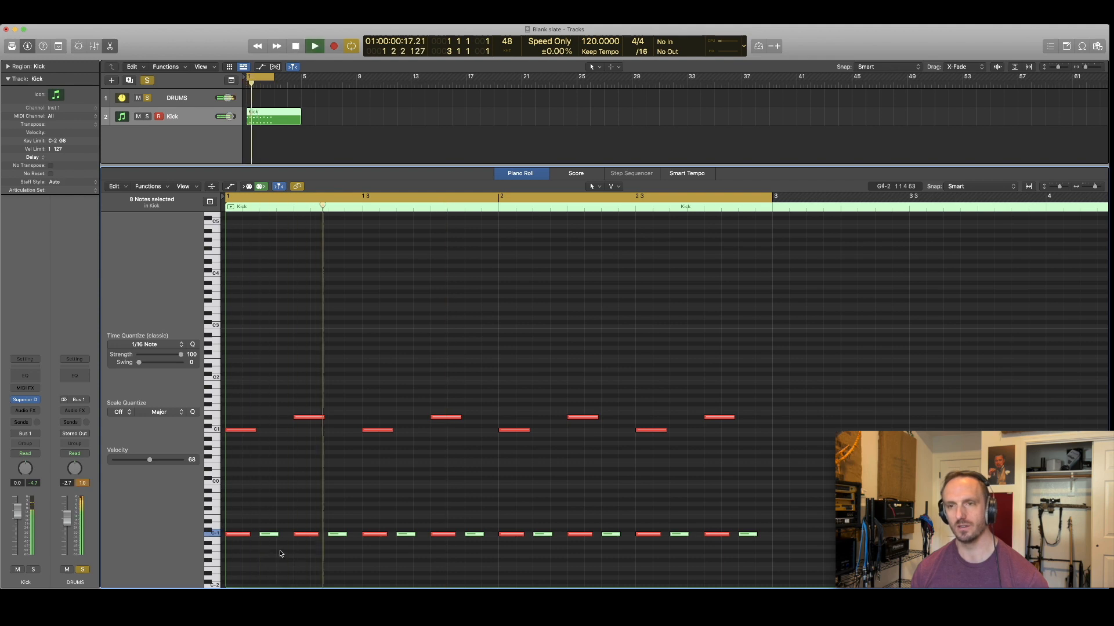
scroll(290, 550, down, 5)
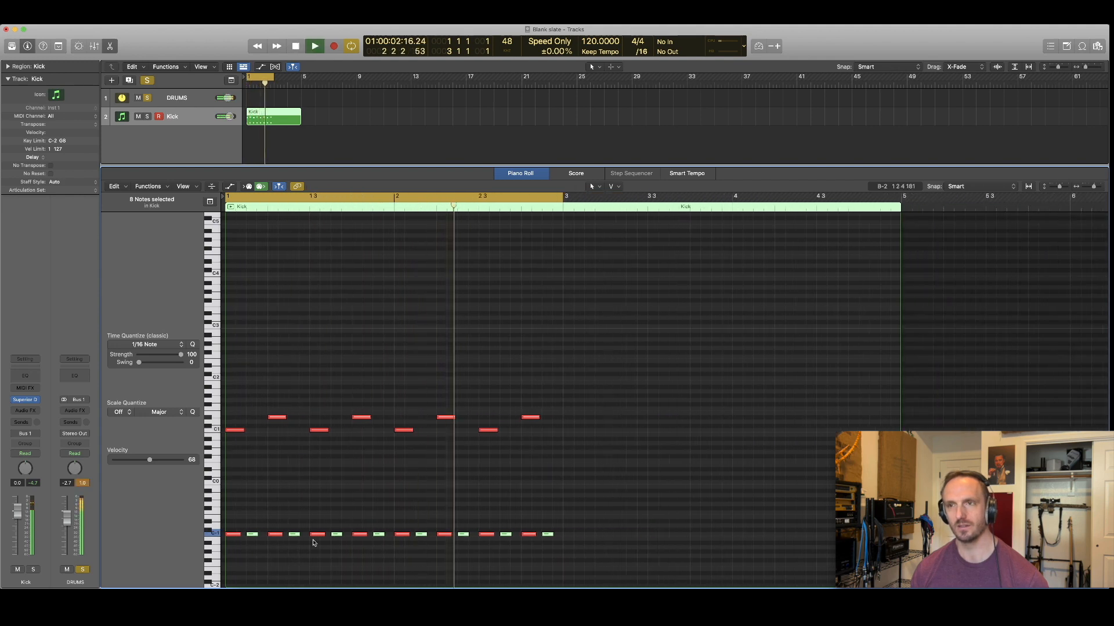
key(space)
Step: Extend the cycle range to bar 5, copy all notes of bars 1–2 to bar 3, and play the result
drag(562, 197, 898, 214)
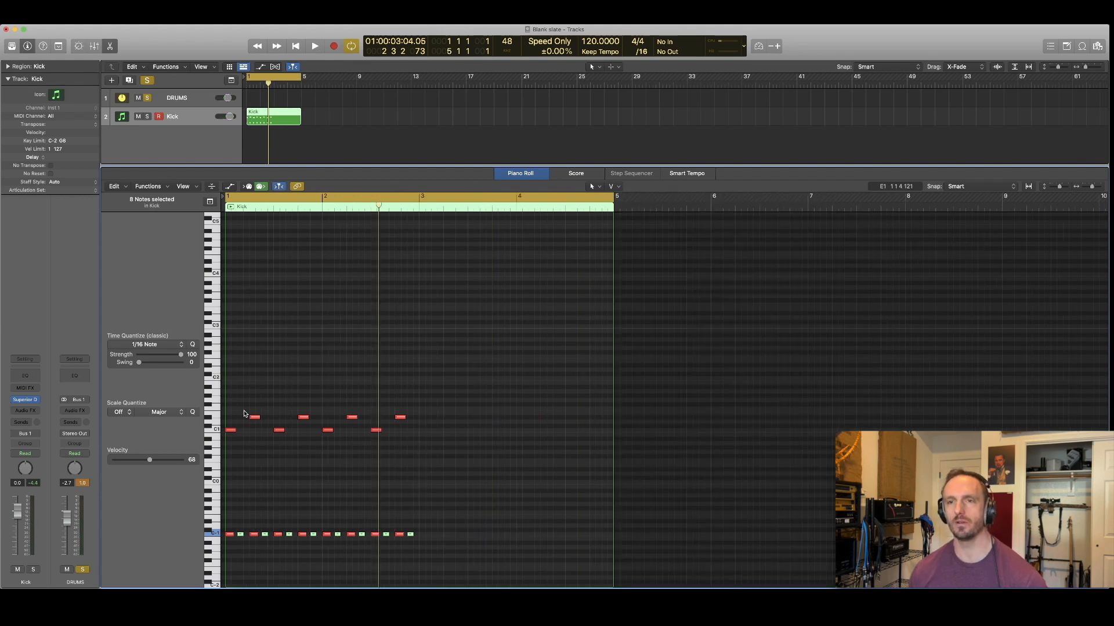
drag(228, 392, 422, 542)
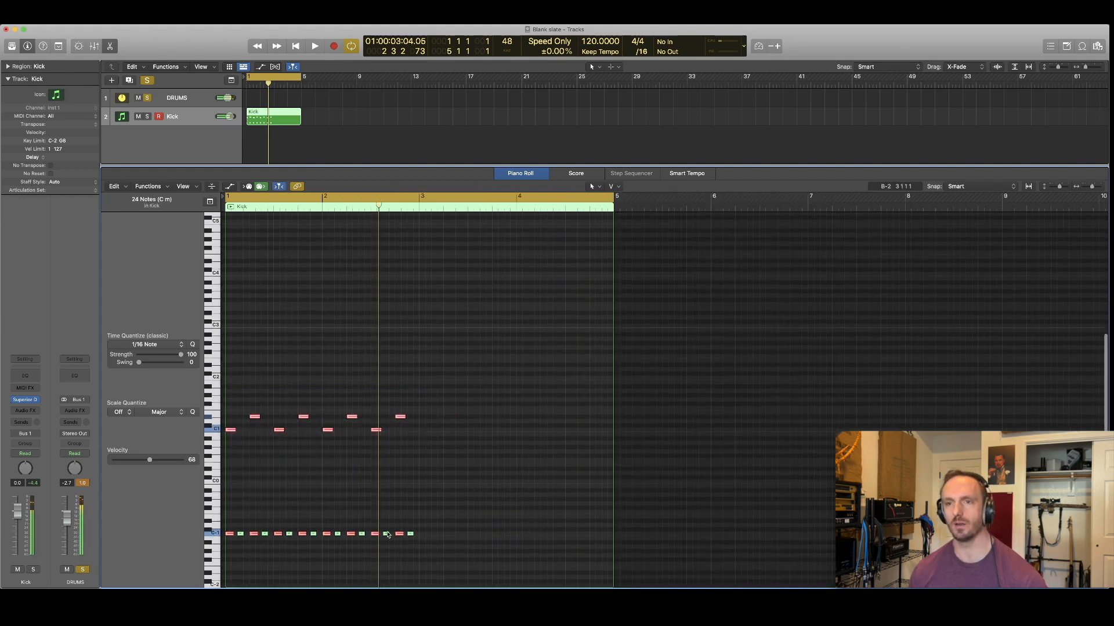
drag(231, 431, 422, 462)
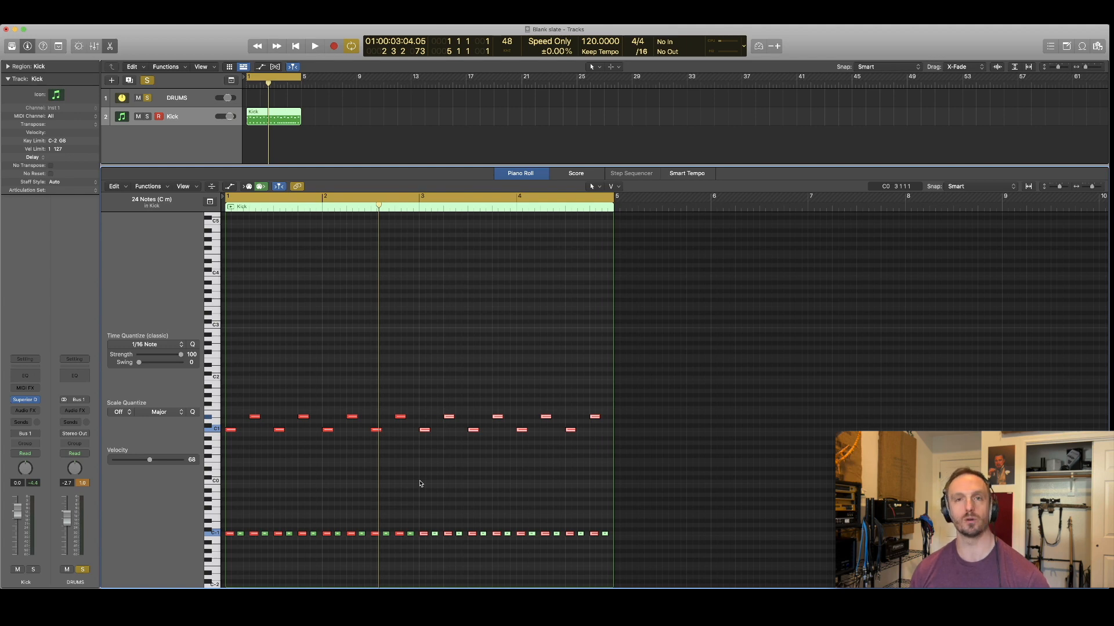
key(space)
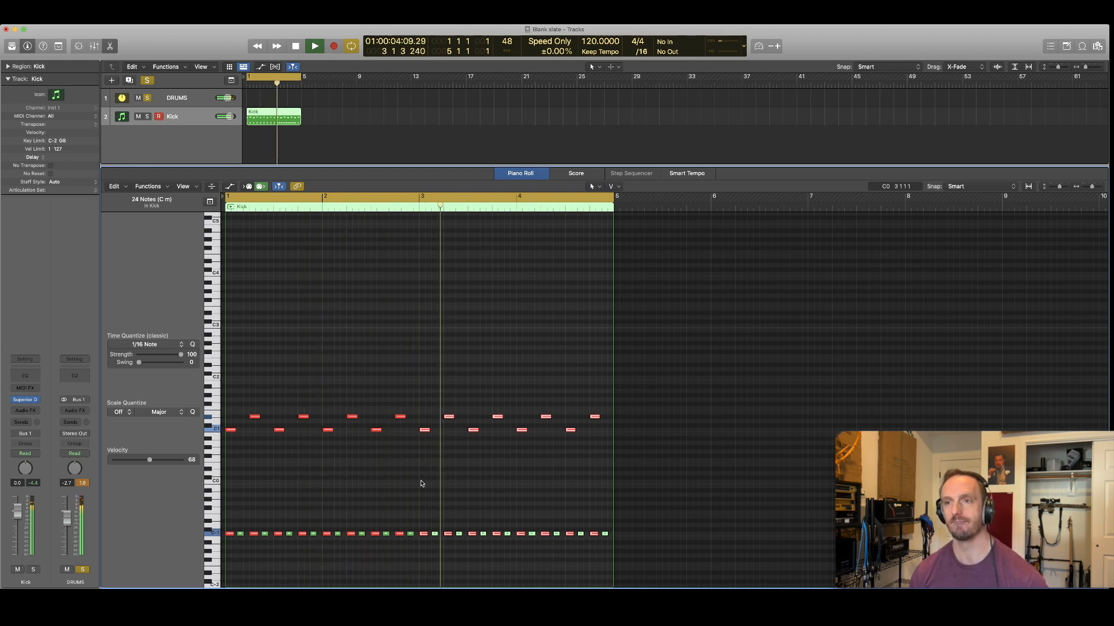
key(space)
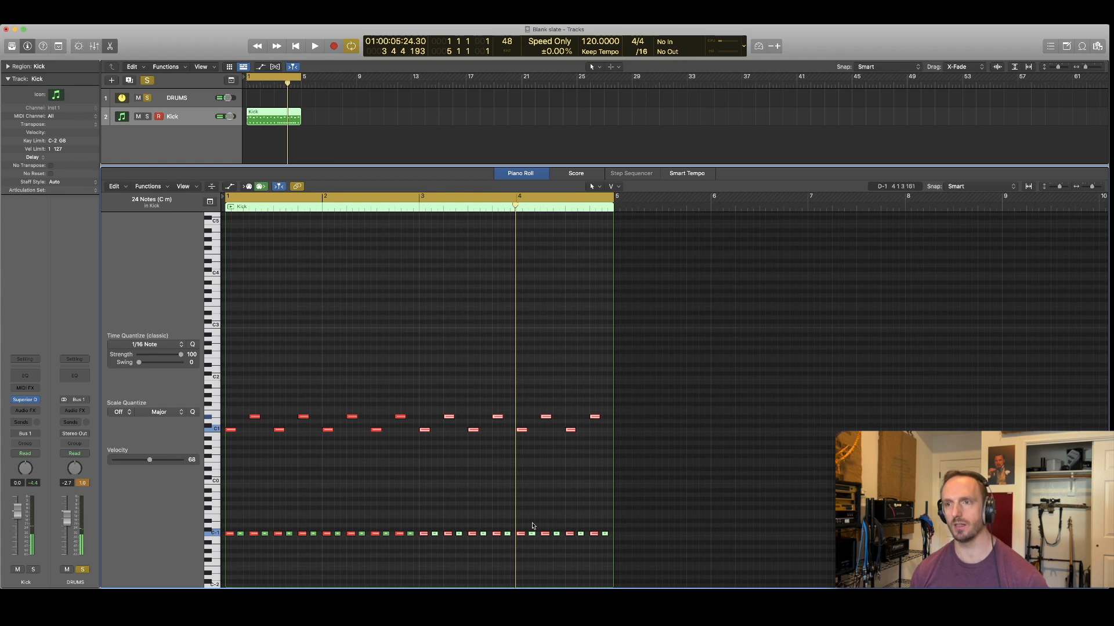
Step: Clear bar 4's notes except the first C1 note, which is shortened to a sixteenth and raised to D1
drag(518, 524, 608, 551)
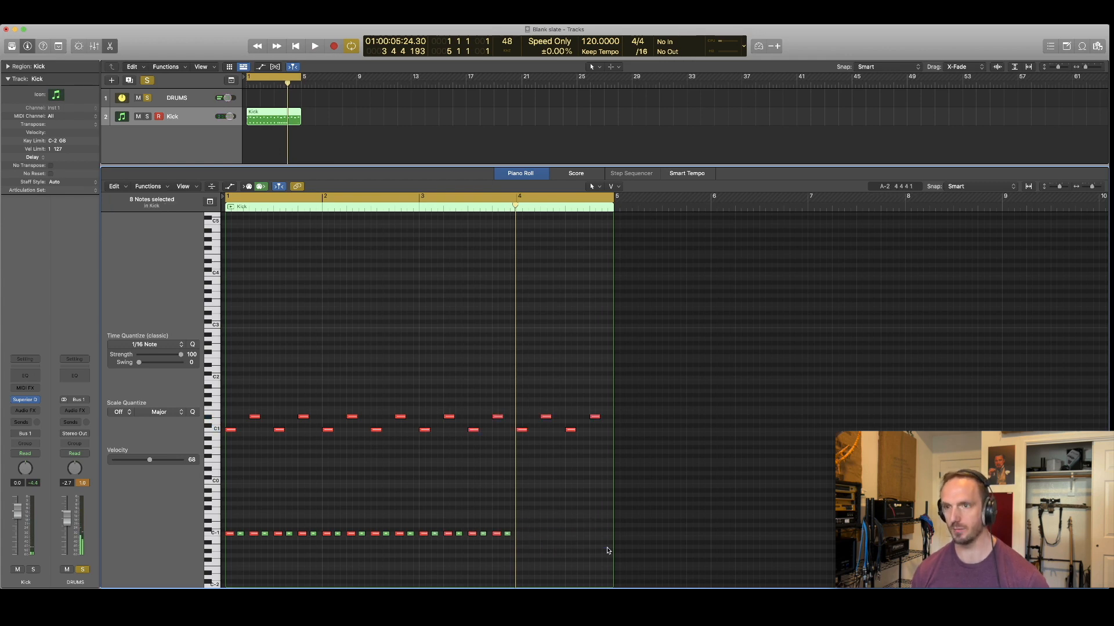
drag(450, 306, 725, 508)
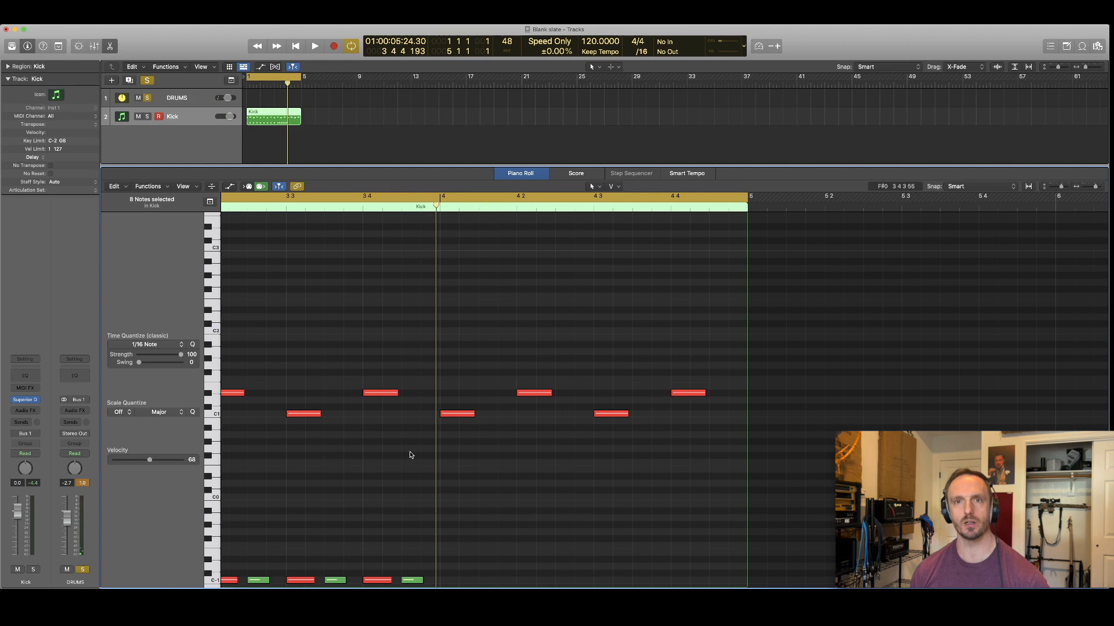
mouse_move(466, 414)
mouse_down()
mouse_move(479, 399)
mouse_move(458, 400)
mouse_up()
drag(526, 374, 676, 435)
key(Delete)
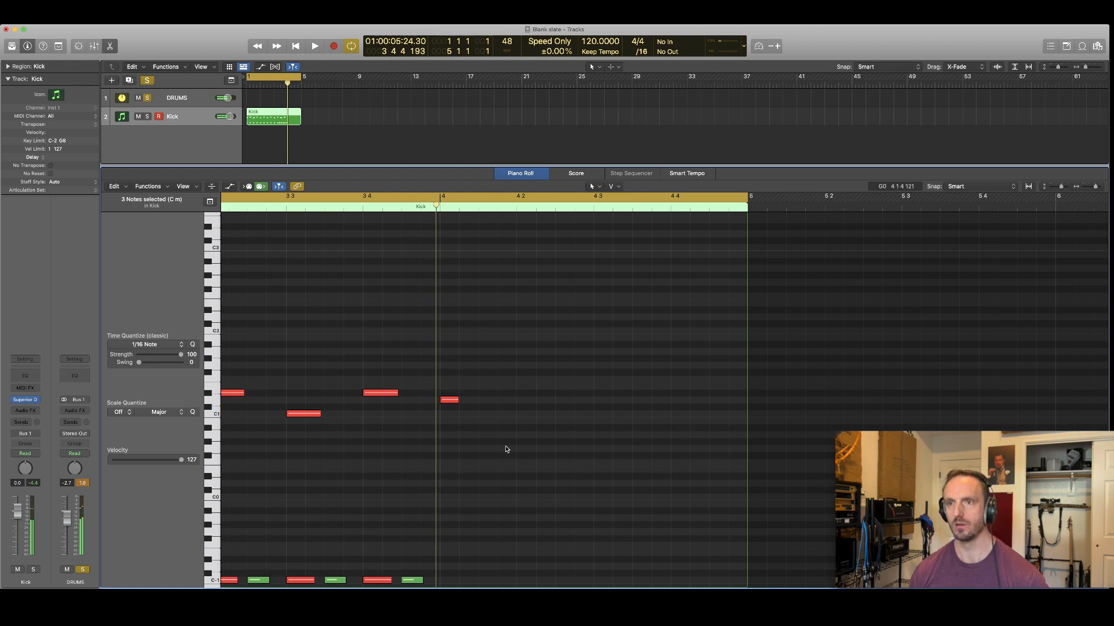
Step: Duplicate the short D1 note into a bar 4 fill of four-note sixteenth groups on D1, B1, A1 and G1
drag(453, 405, 557, 412)
drag(453, 403, 682, 371)
key(space)
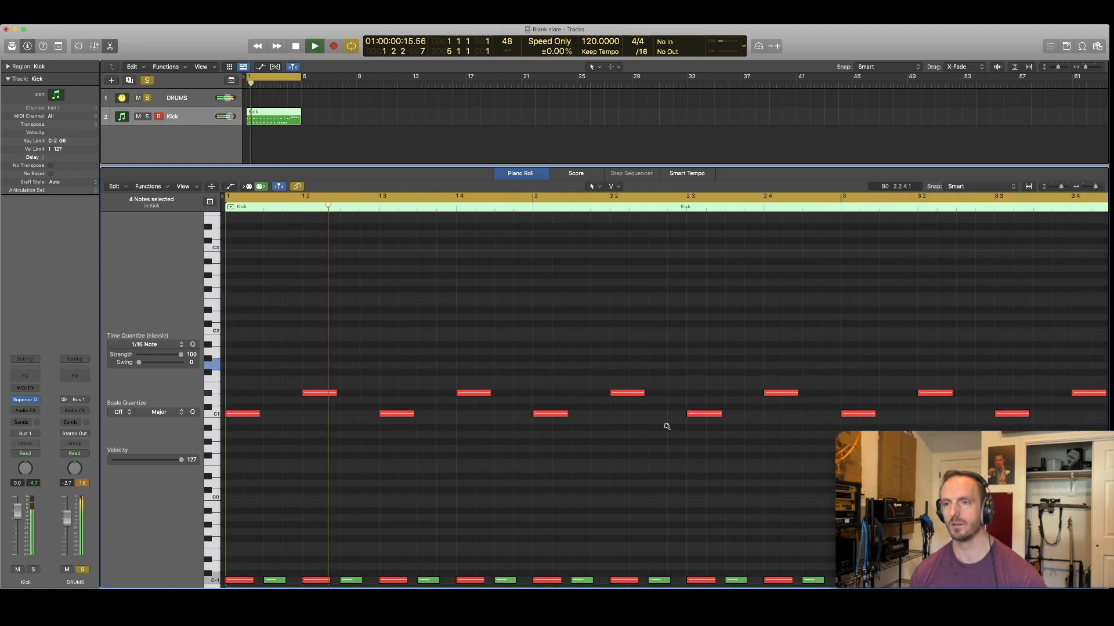
Step: Turn off cycle mode and play the four-bar pattern through to its end
scroll(664, 430, down, 6)
scroll(657, 441, up, 6)
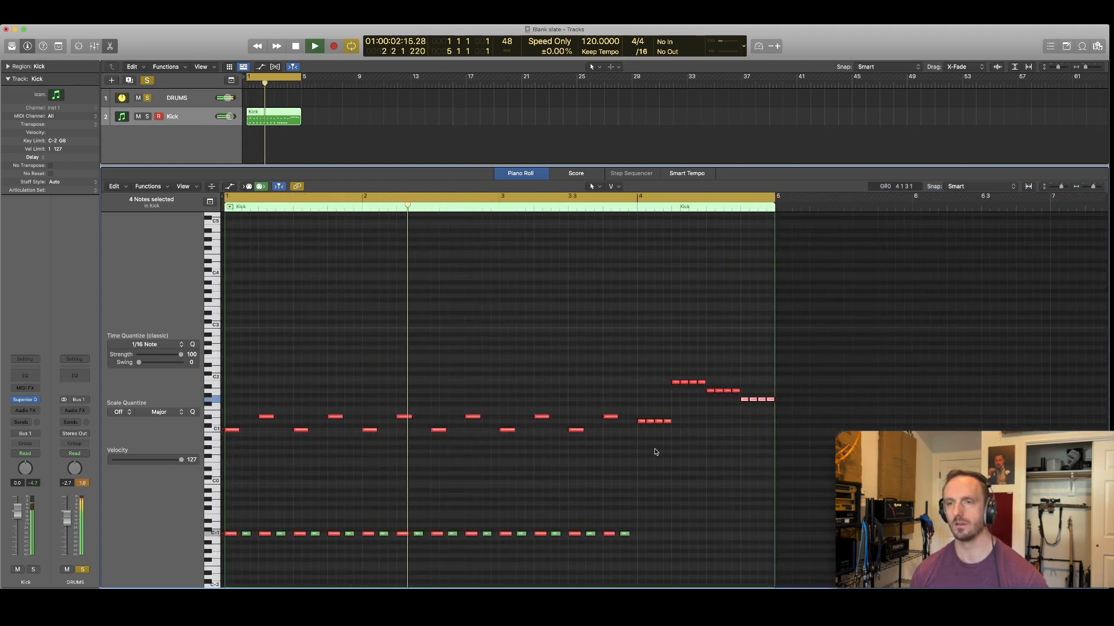
scroll(656, 452, down, 2)
key(c)
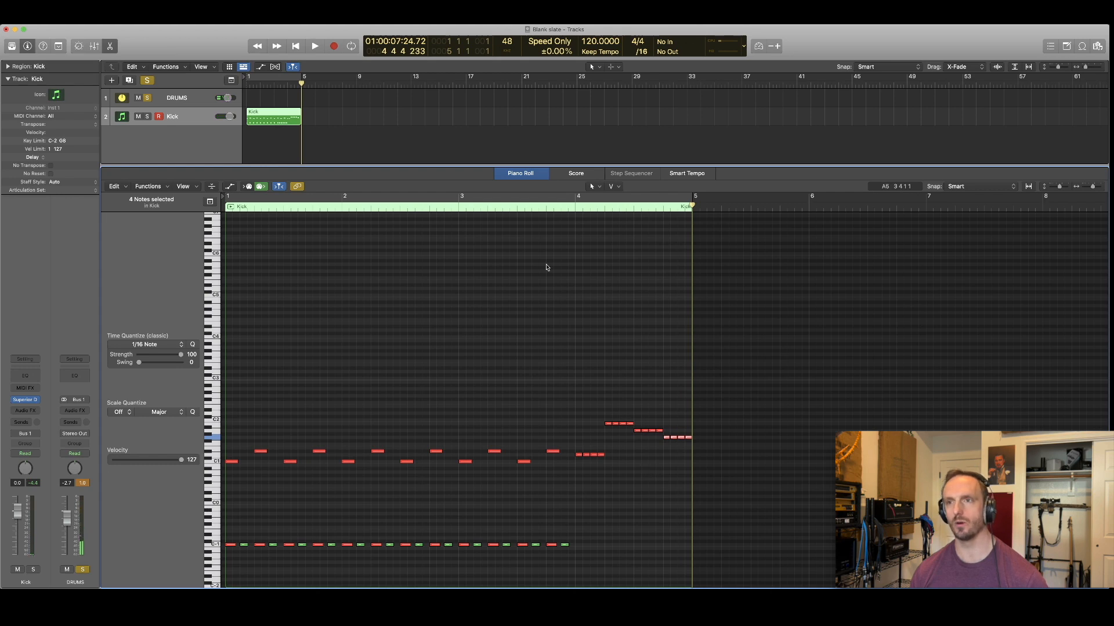
Step: Play the pattern from bar 3 to hear the lead-in to the fill
click(458, 206)
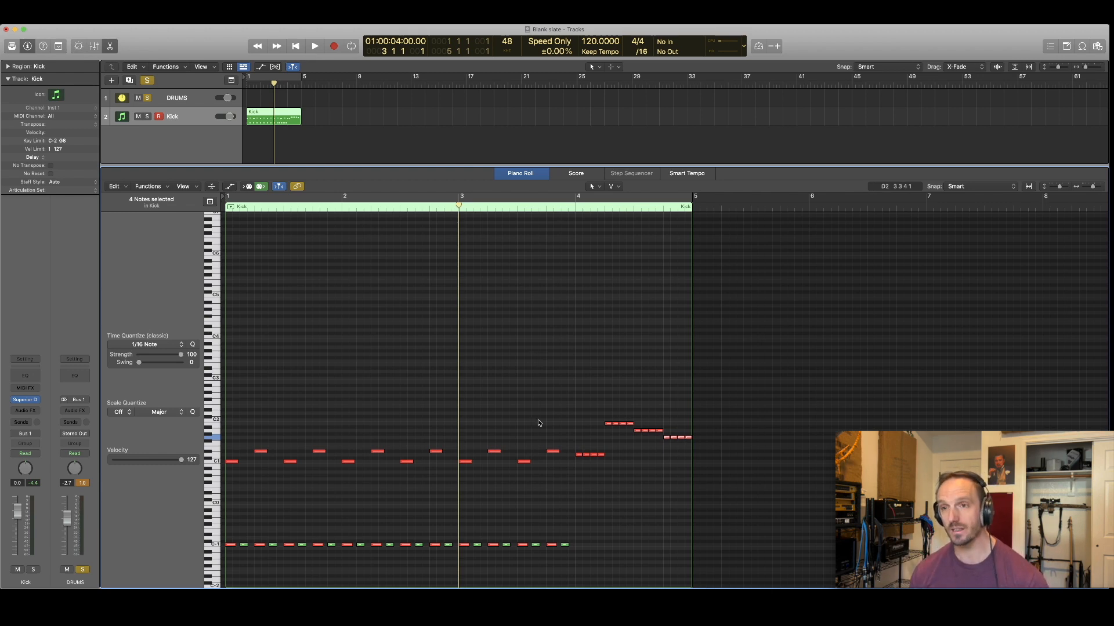
drag(362, 377, 703, 587)
key(space)
scroll(744, 505, right, 1)
scroll(744, 505, right, 2)
key(space)
Step: Raise the C-1 row notes on beats 3 and 4 of bar 3 to C#-1, and the beat 4 pair further to D-1
mouse_move(514, 524)
mouse_down()
mouse_move(673, 560)
mouse_move(521, 531)
mouse_up()
mouse_move(521, 533)
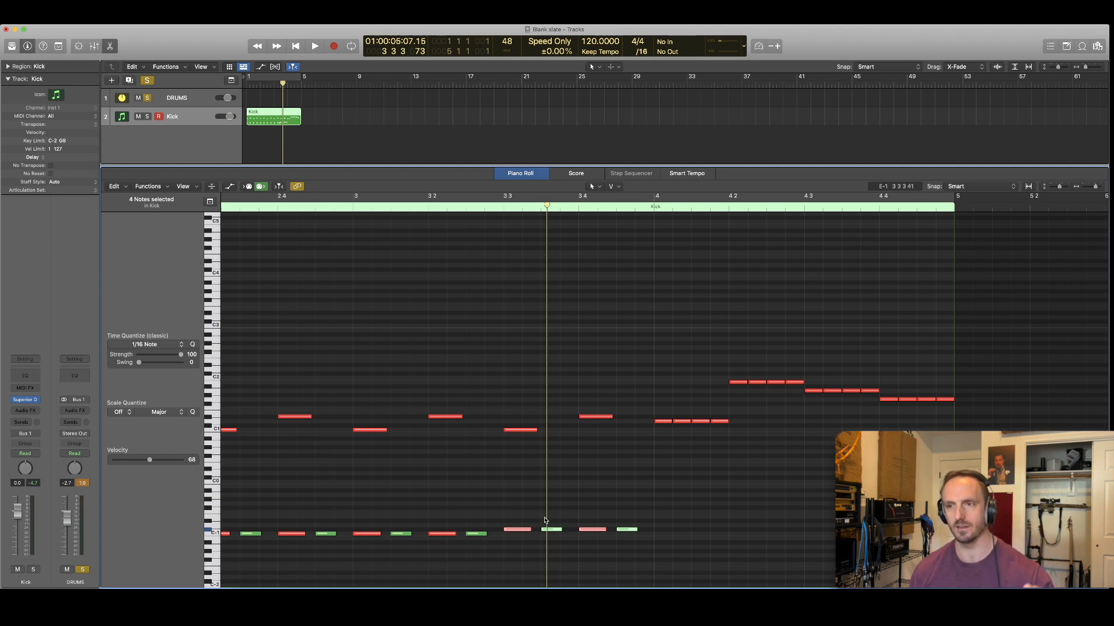
click(515, 531)
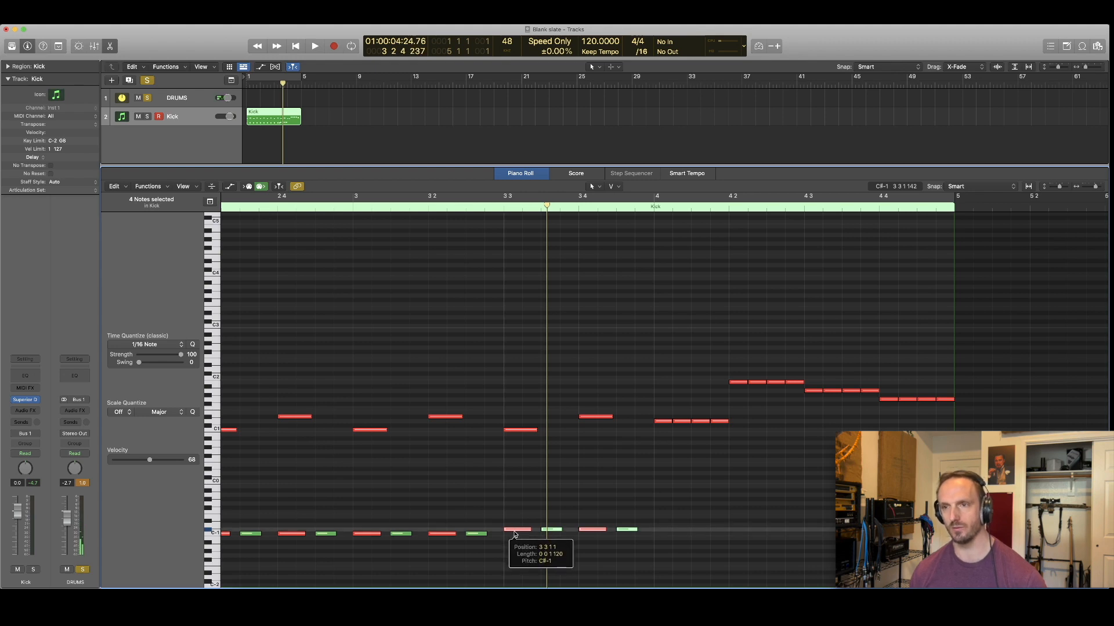
mouse_move(582, 522)
mouse_down()
mouse_move(640, 538)
mouse_move(581, 525)
mouse_up()
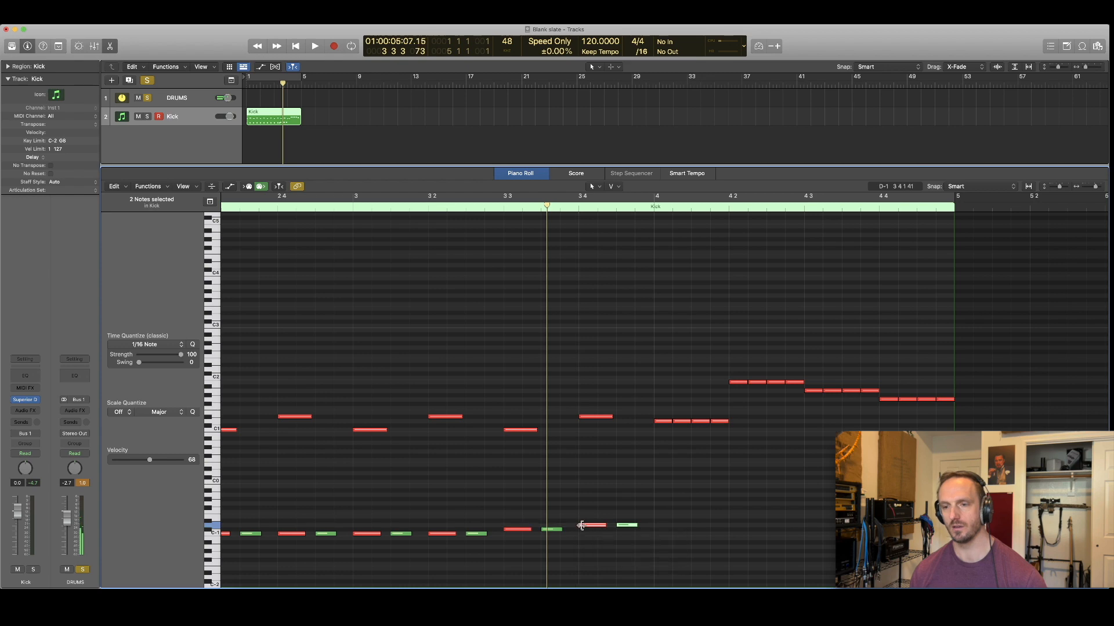
Step: Play the pattern from the beginning with all four bars in view
key(space)
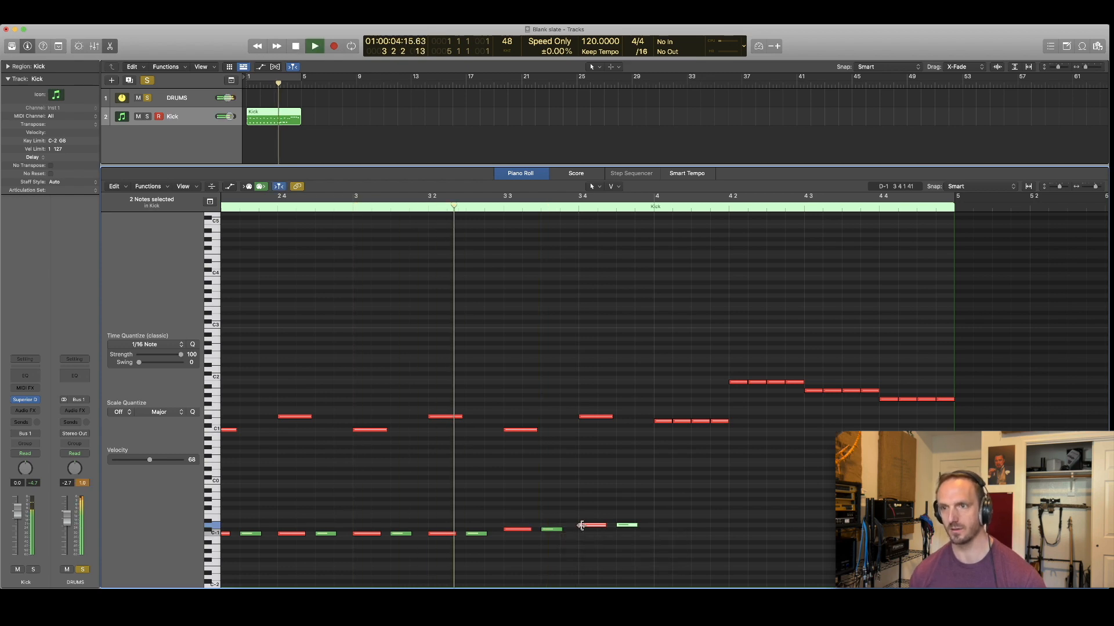
key(space)
key(Return)
key(space)
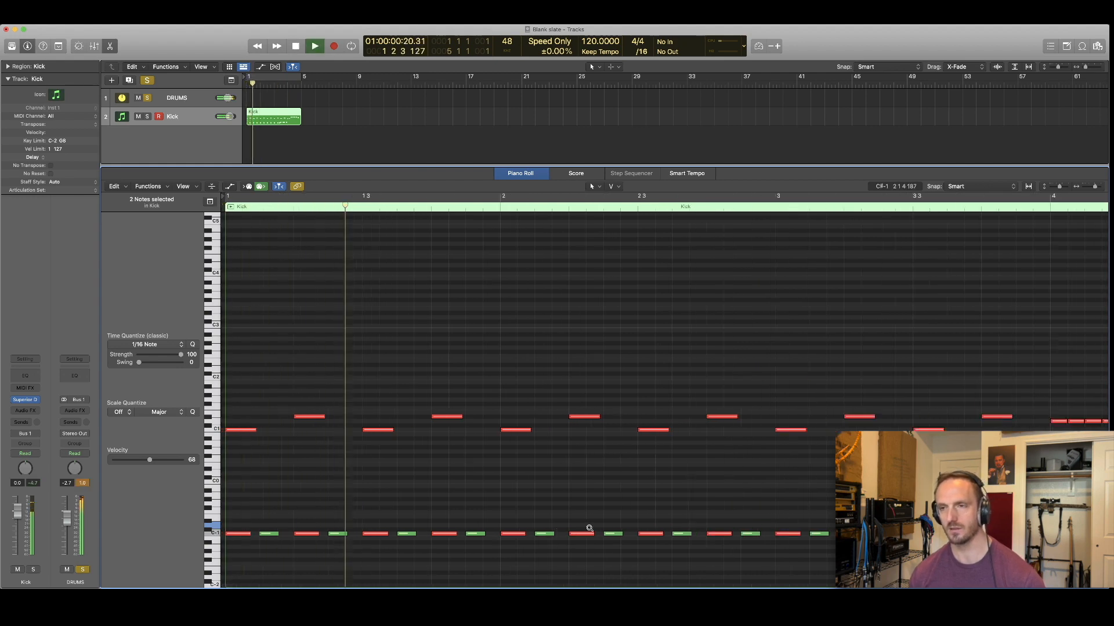
key(super+Left)
key(super+Left)
key(super+Left)
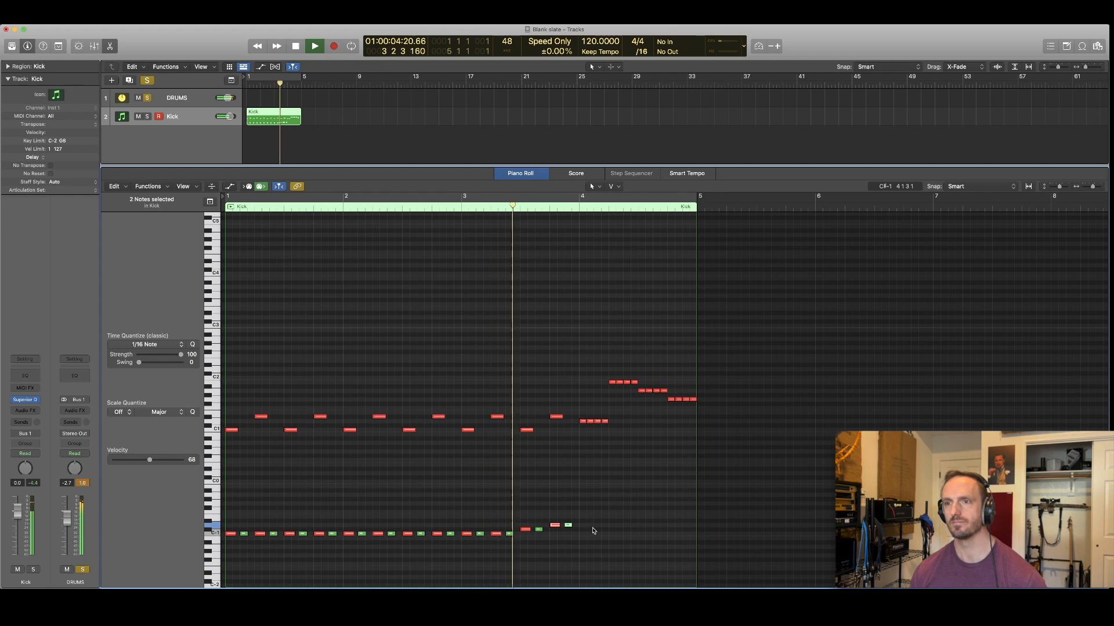
key(space)
Step: Move the C#-1 note pair on beat 3 of bar 3 back down to C-1 and play the result
mouse_move(524, 521)
mouse_down()
mouse_move(536, 540)
mouse_move(527, 536)
mouse_up()
key(space)
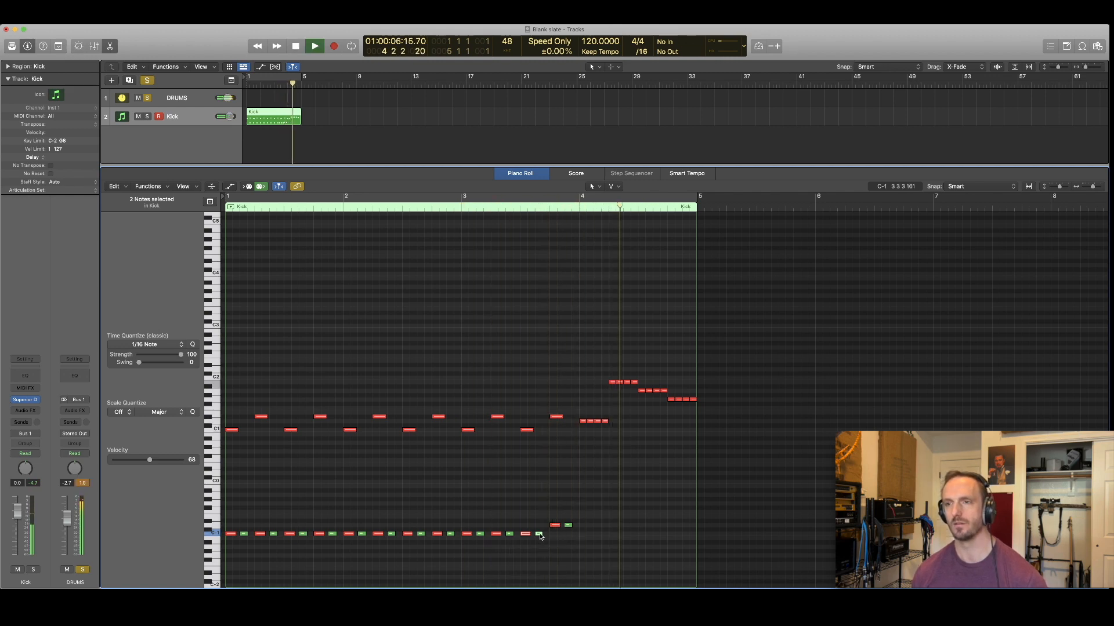
key(space)
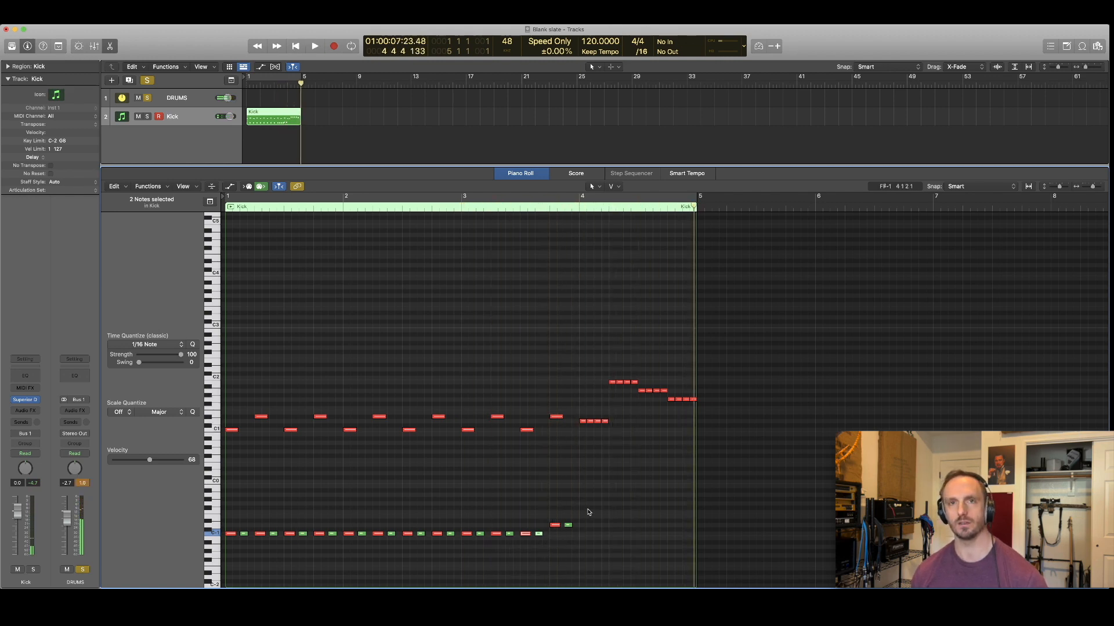
Step: Raise the last C-1 row note of bars 1 and 2 to D#-1 at velocity 127 and play the pattern from the start
key(Return)
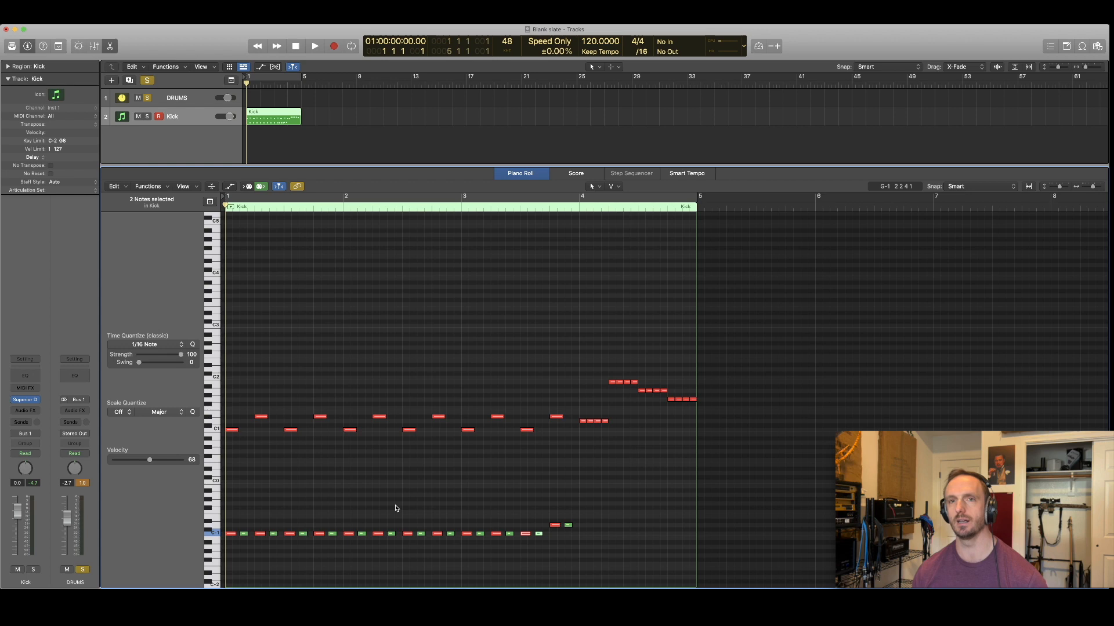
key(space)
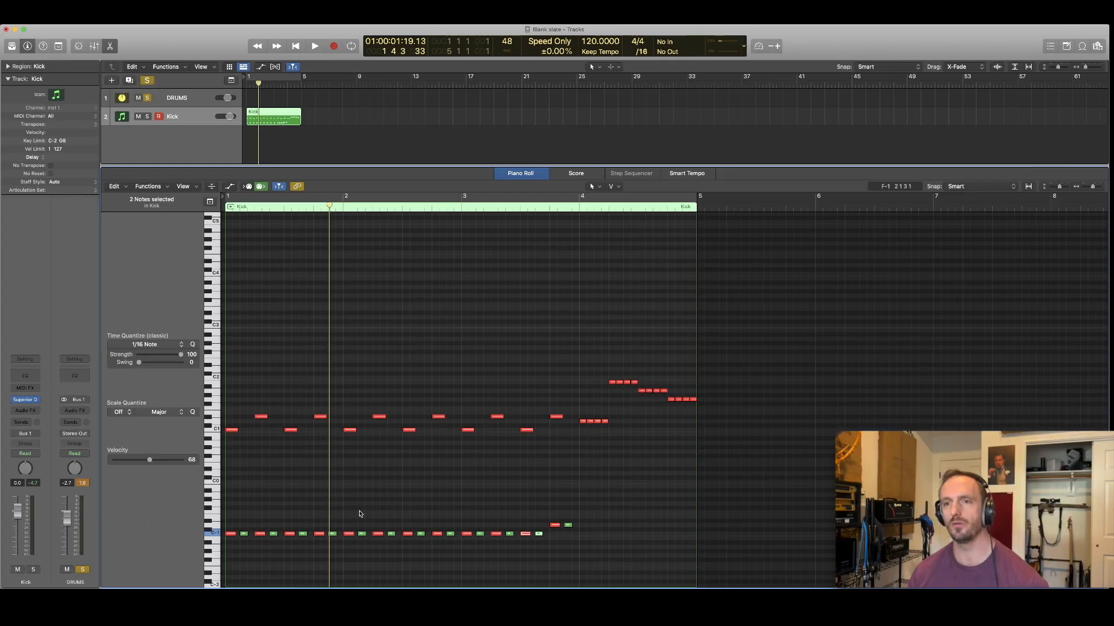
click(461, 534)
shift+click(451, 534)
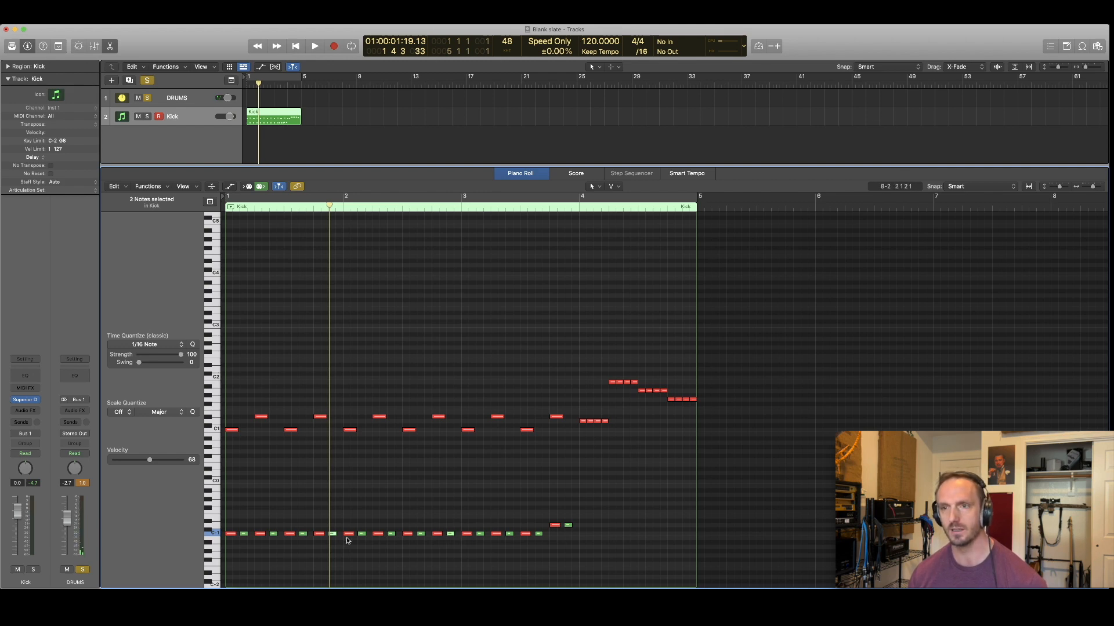
drag(335, 534, 333, 455)
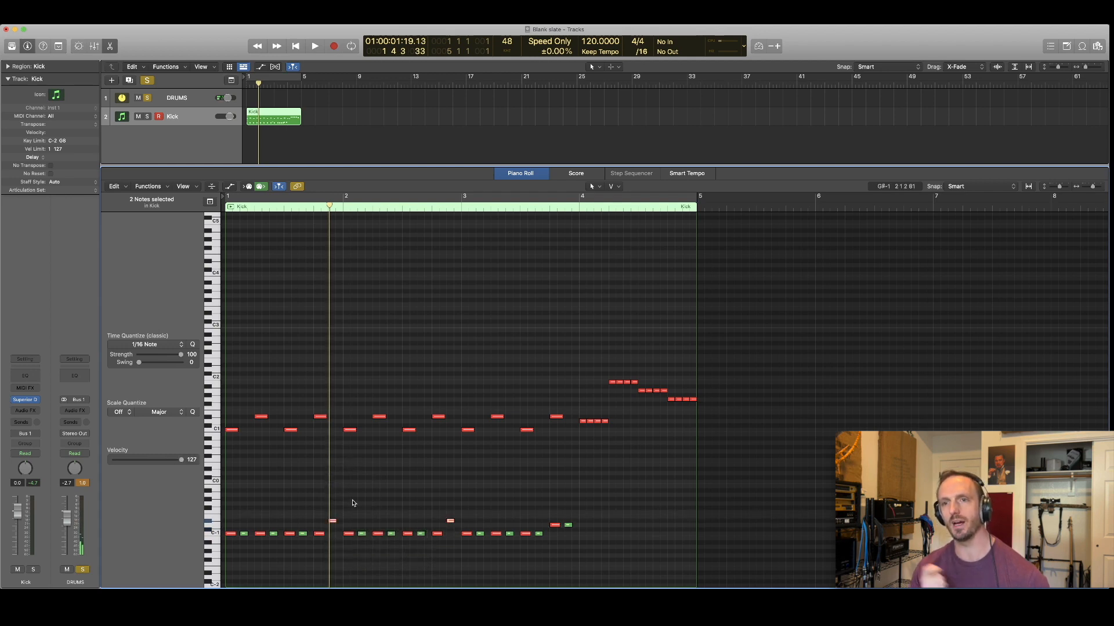
key(Return)
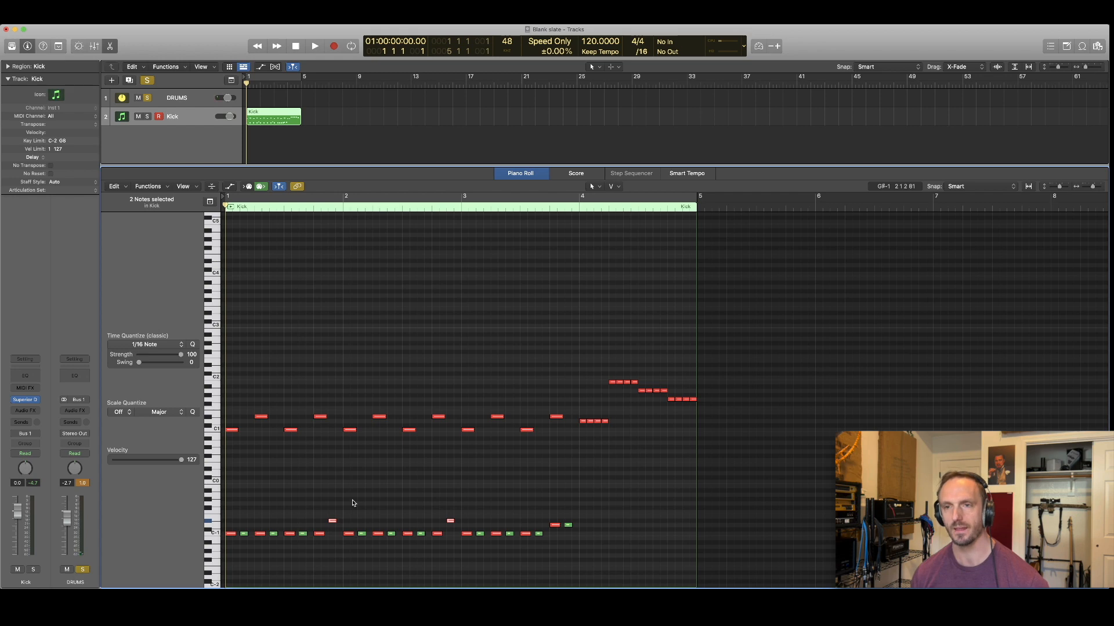
key(space)
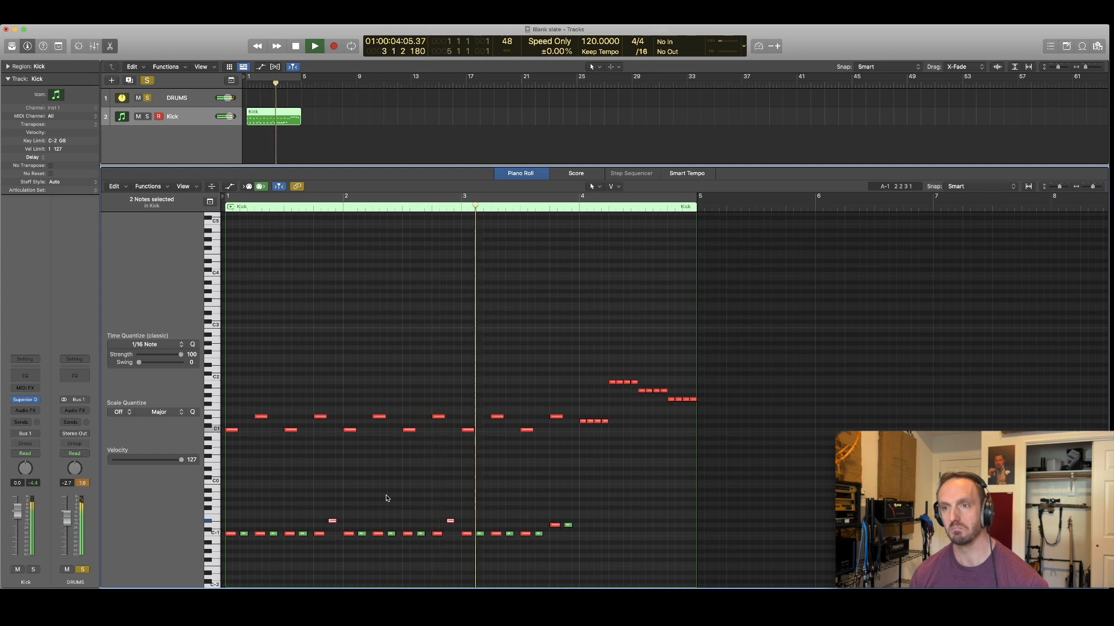
key(space)
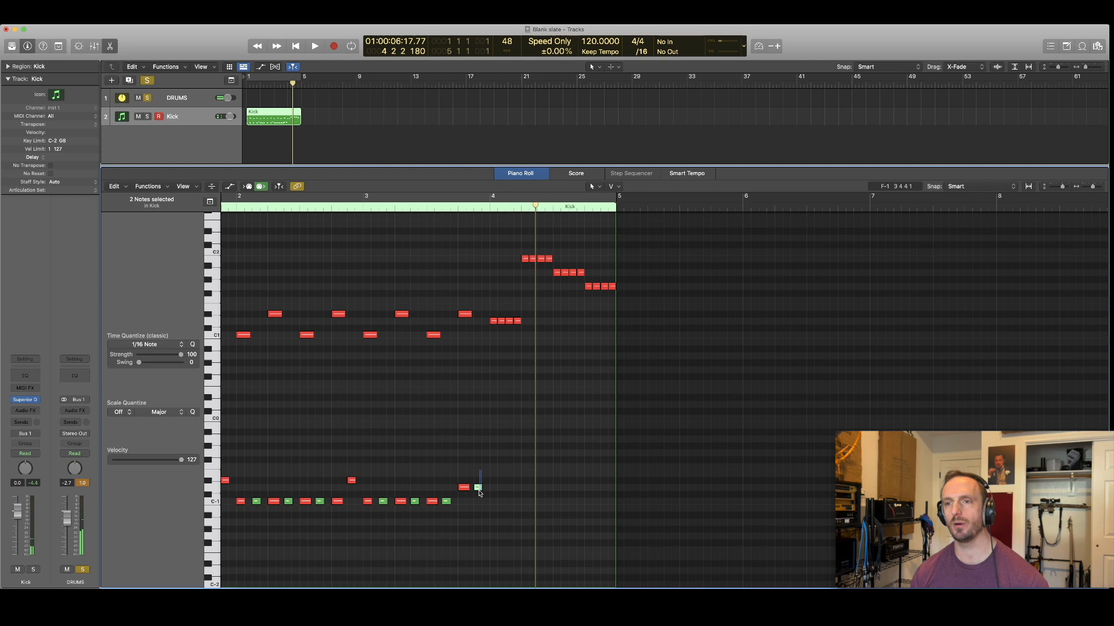
Step: Delete the second D-1 note on beat 4 of bar 3 and play the whole pattern
click(478, 489)
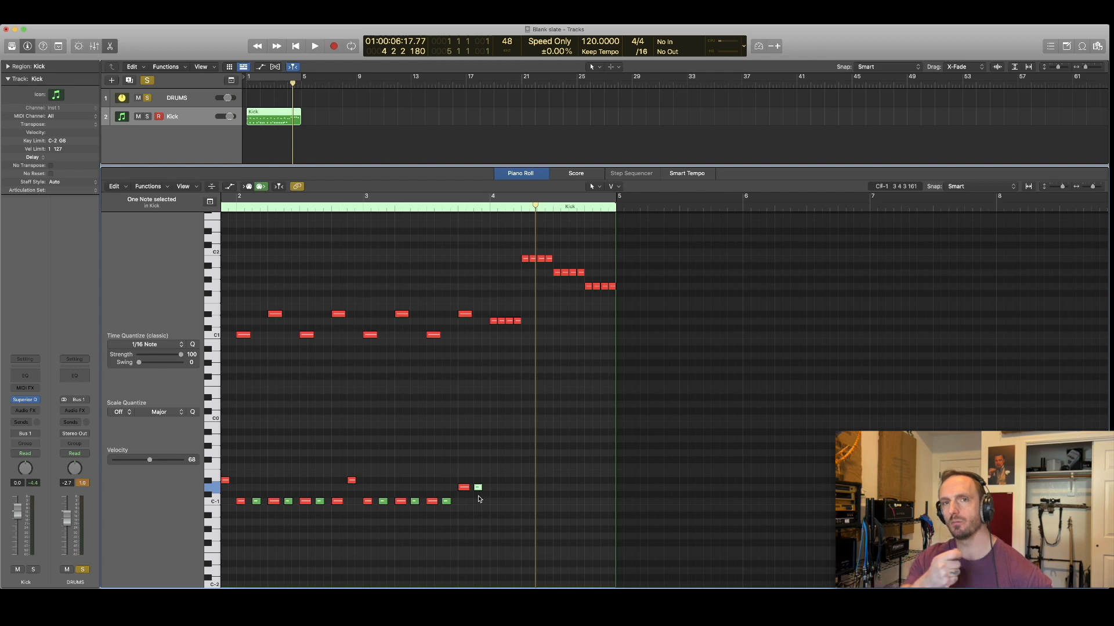
key(Return)
key(space)
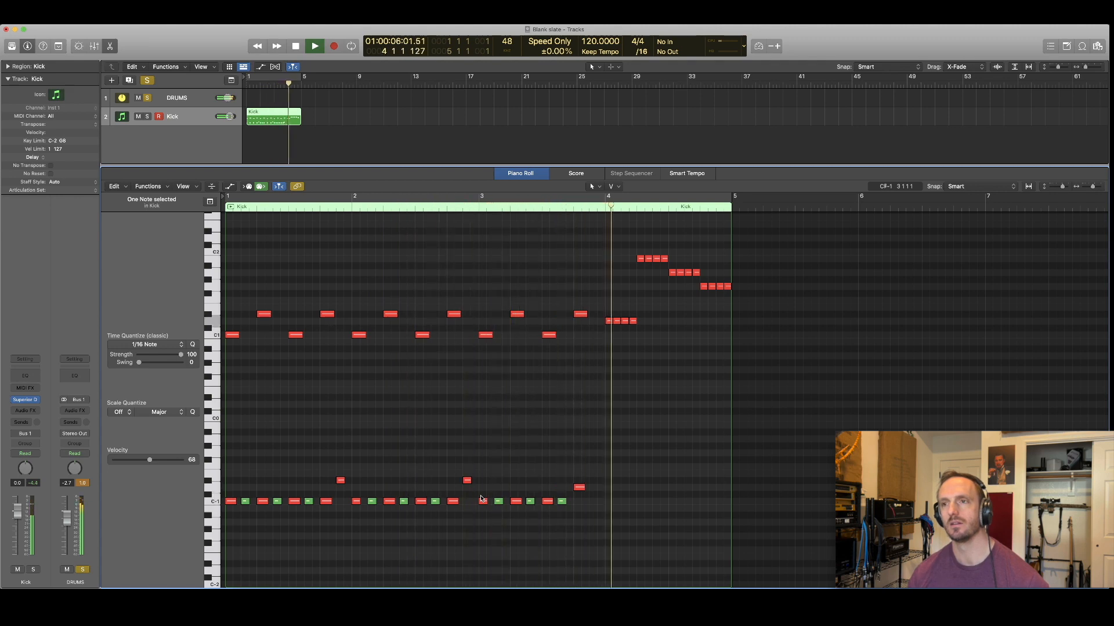
key(space)
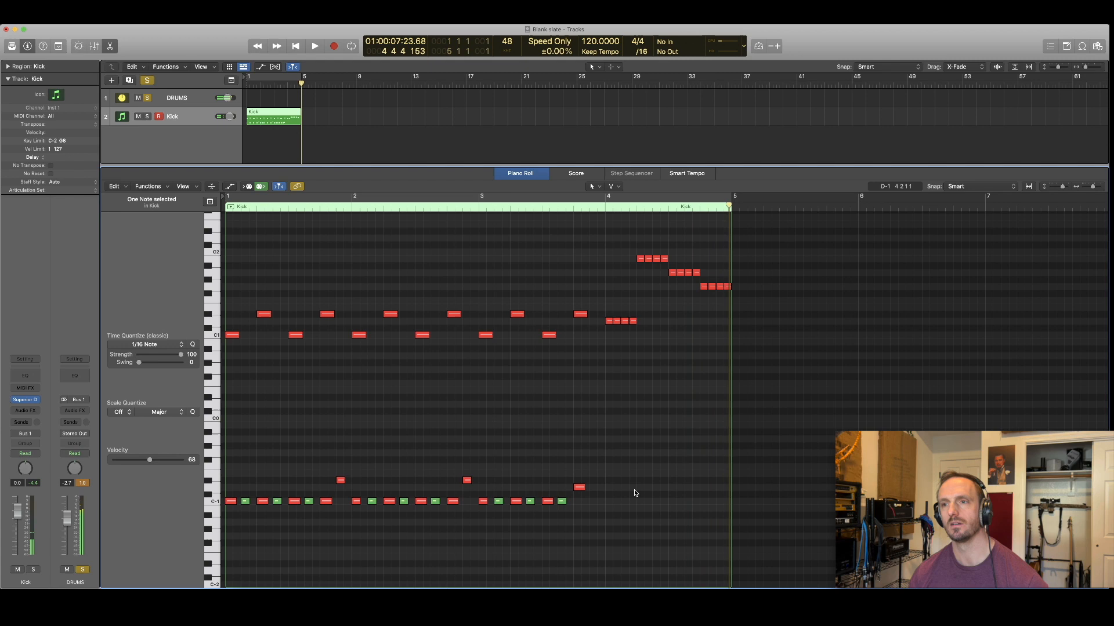
Step: Add four A#-2 notes at velocity 127 under the bar 4 fill, one on each beat
drag(579, 492, 609, 518)
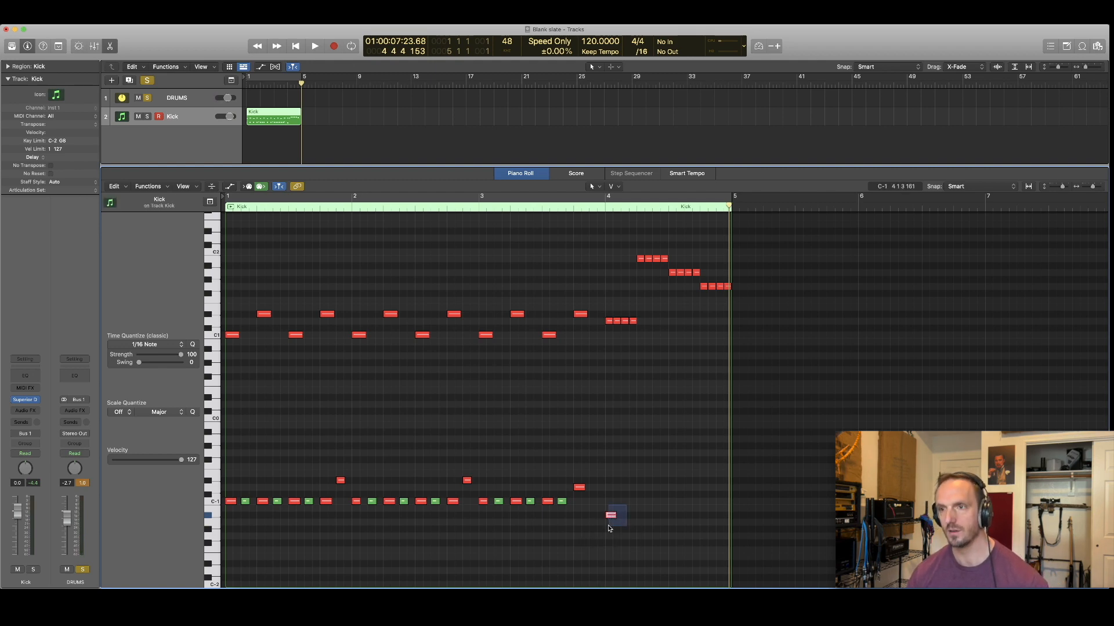
drag(612, 516, 702, 515)
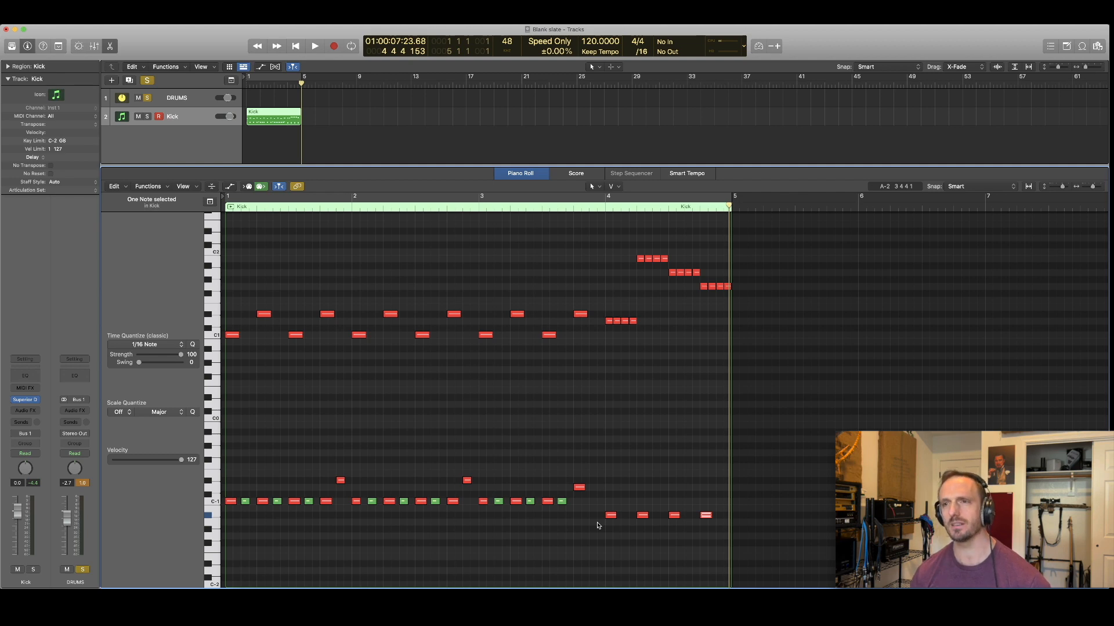
Step: Play the pattern from the beginning through the fill and select the four A#-2 notes in bar 4
key(Return)
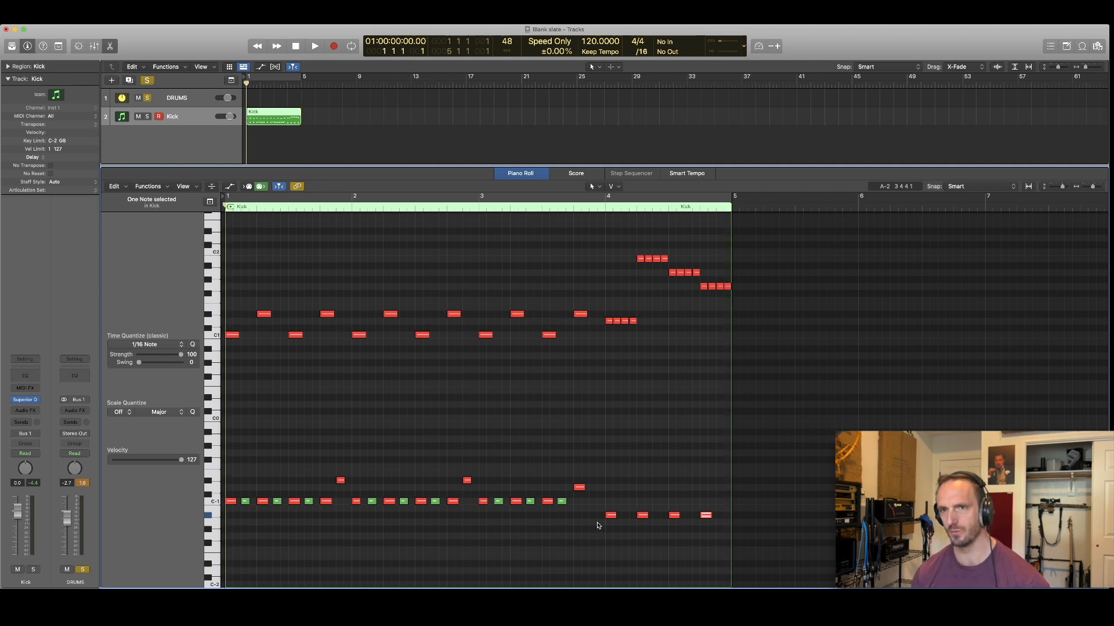
key(space)
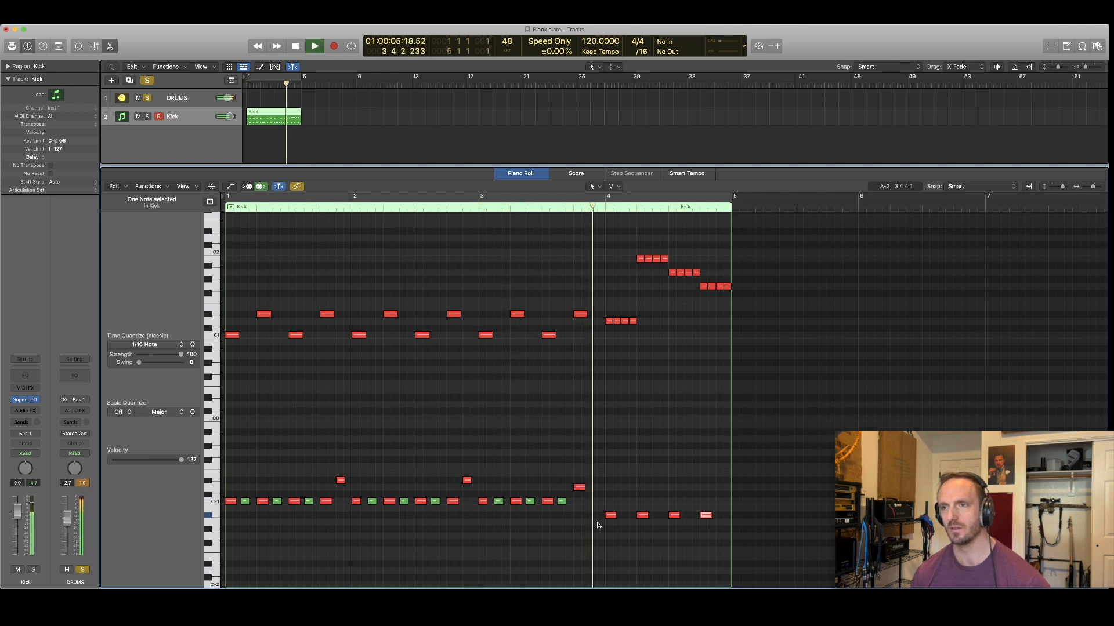
key(space)
drag(598, 521, 710, 505)
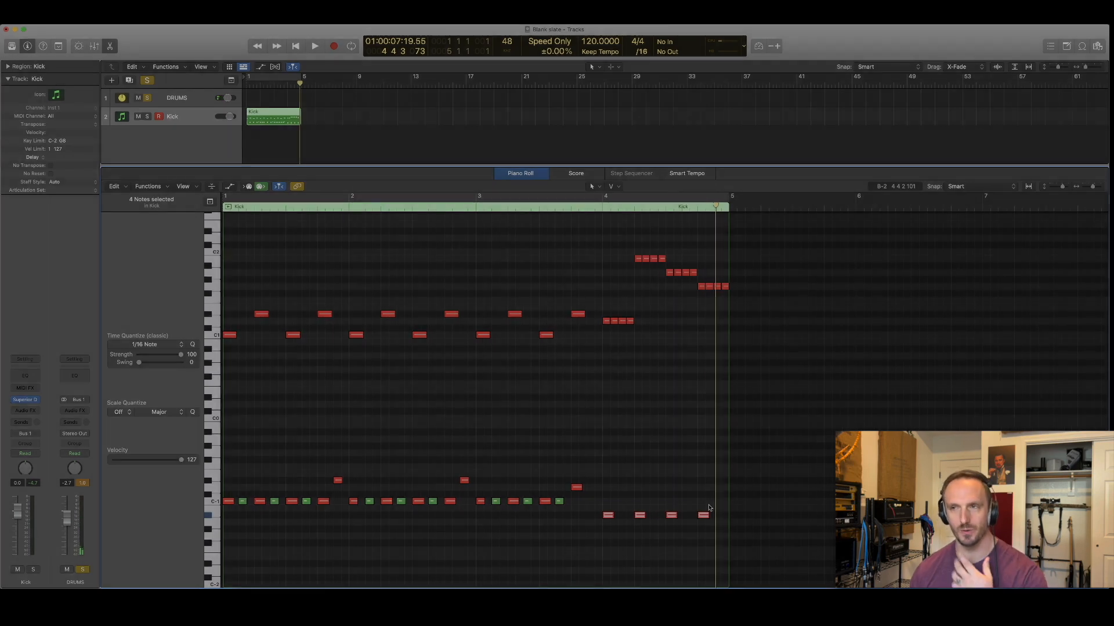